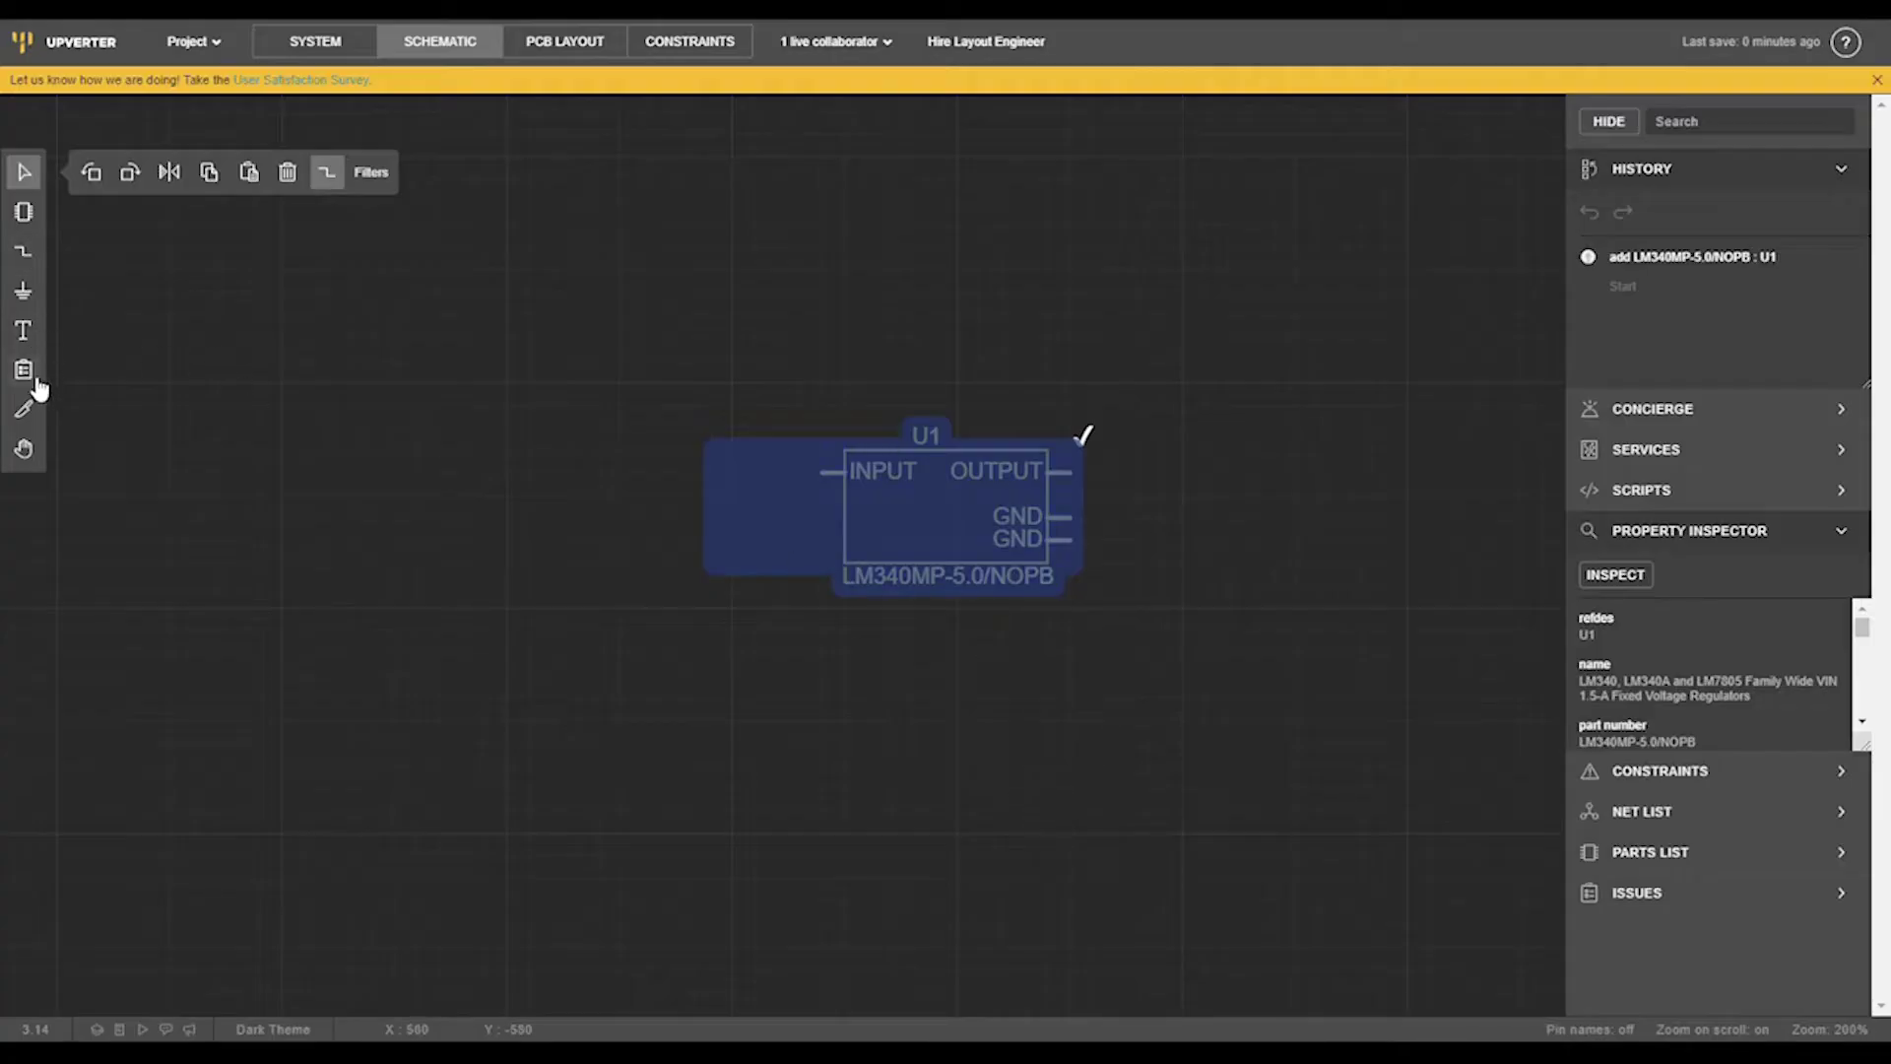
- Place the PWR power symbol to the left of regulator U1 with the P shortcut
{"action": "key", "text": "p"}
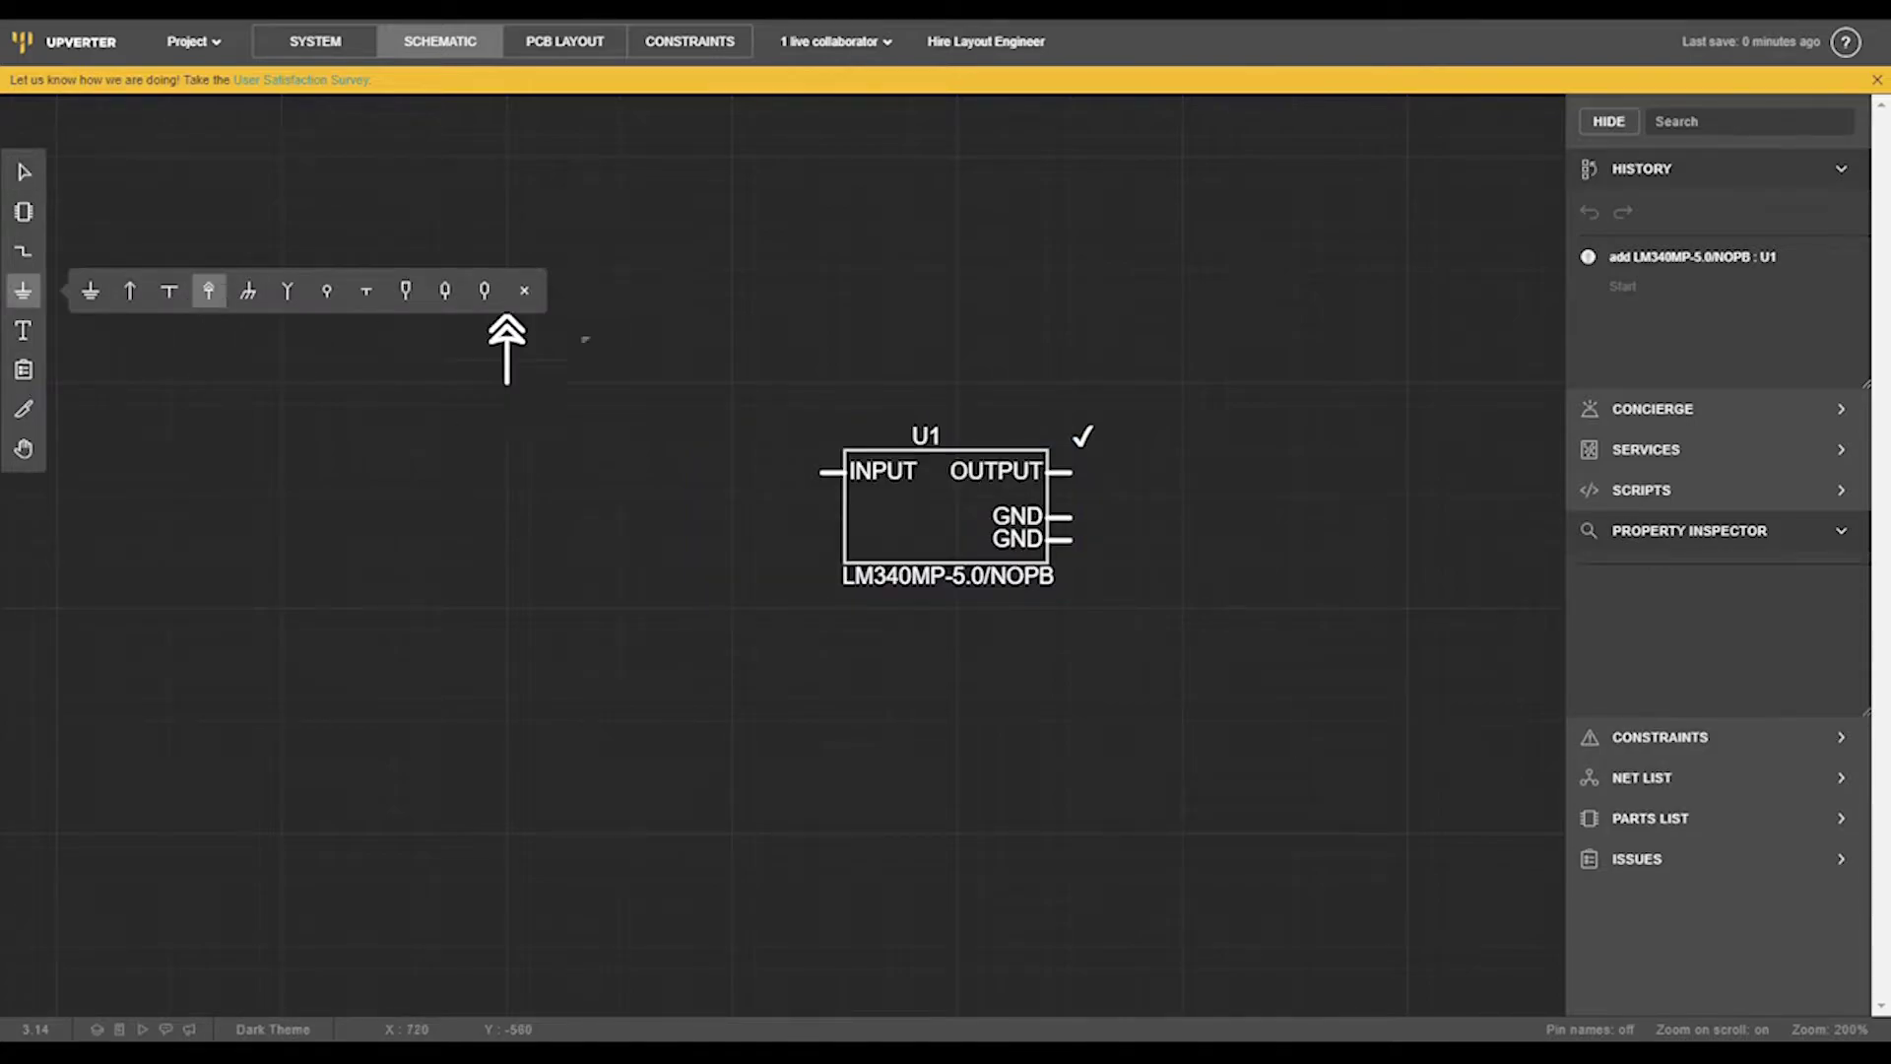
{"action": "left_click", "coordinate": [643, 340]}
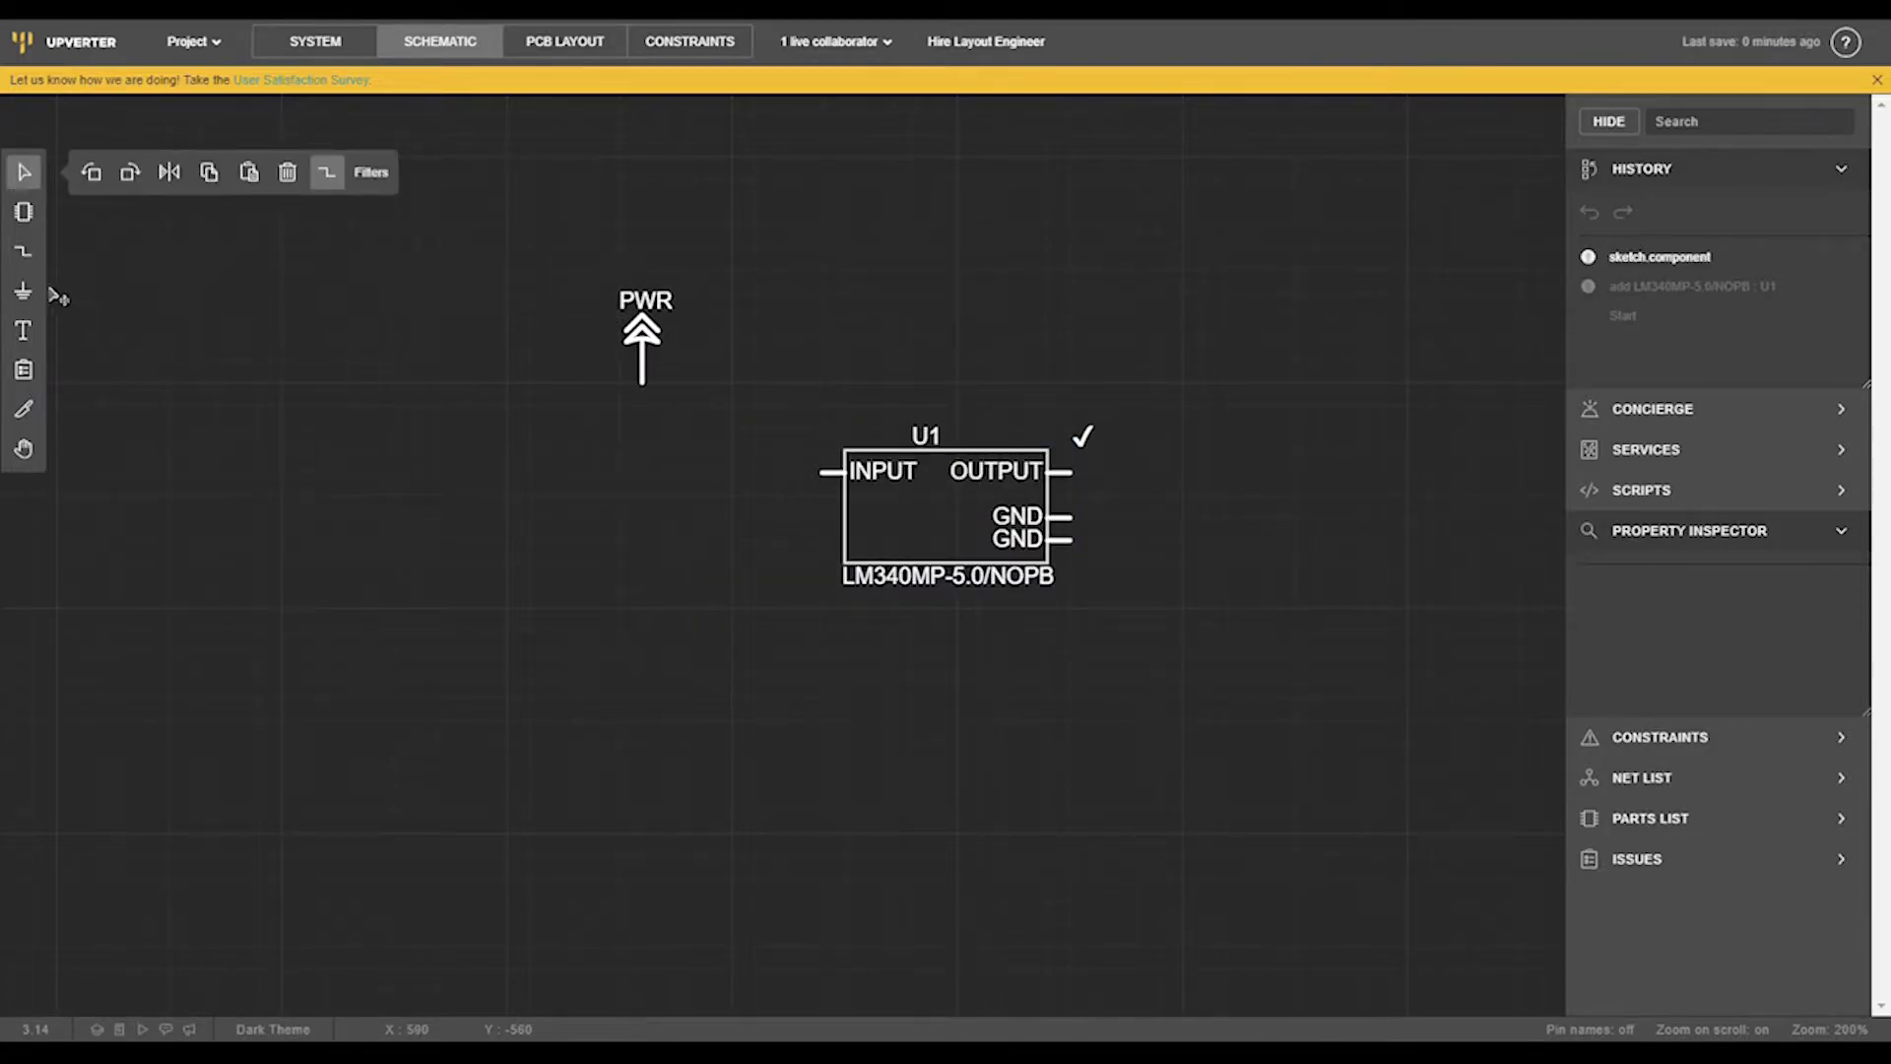
{"action": "key", "text": "Escape"}
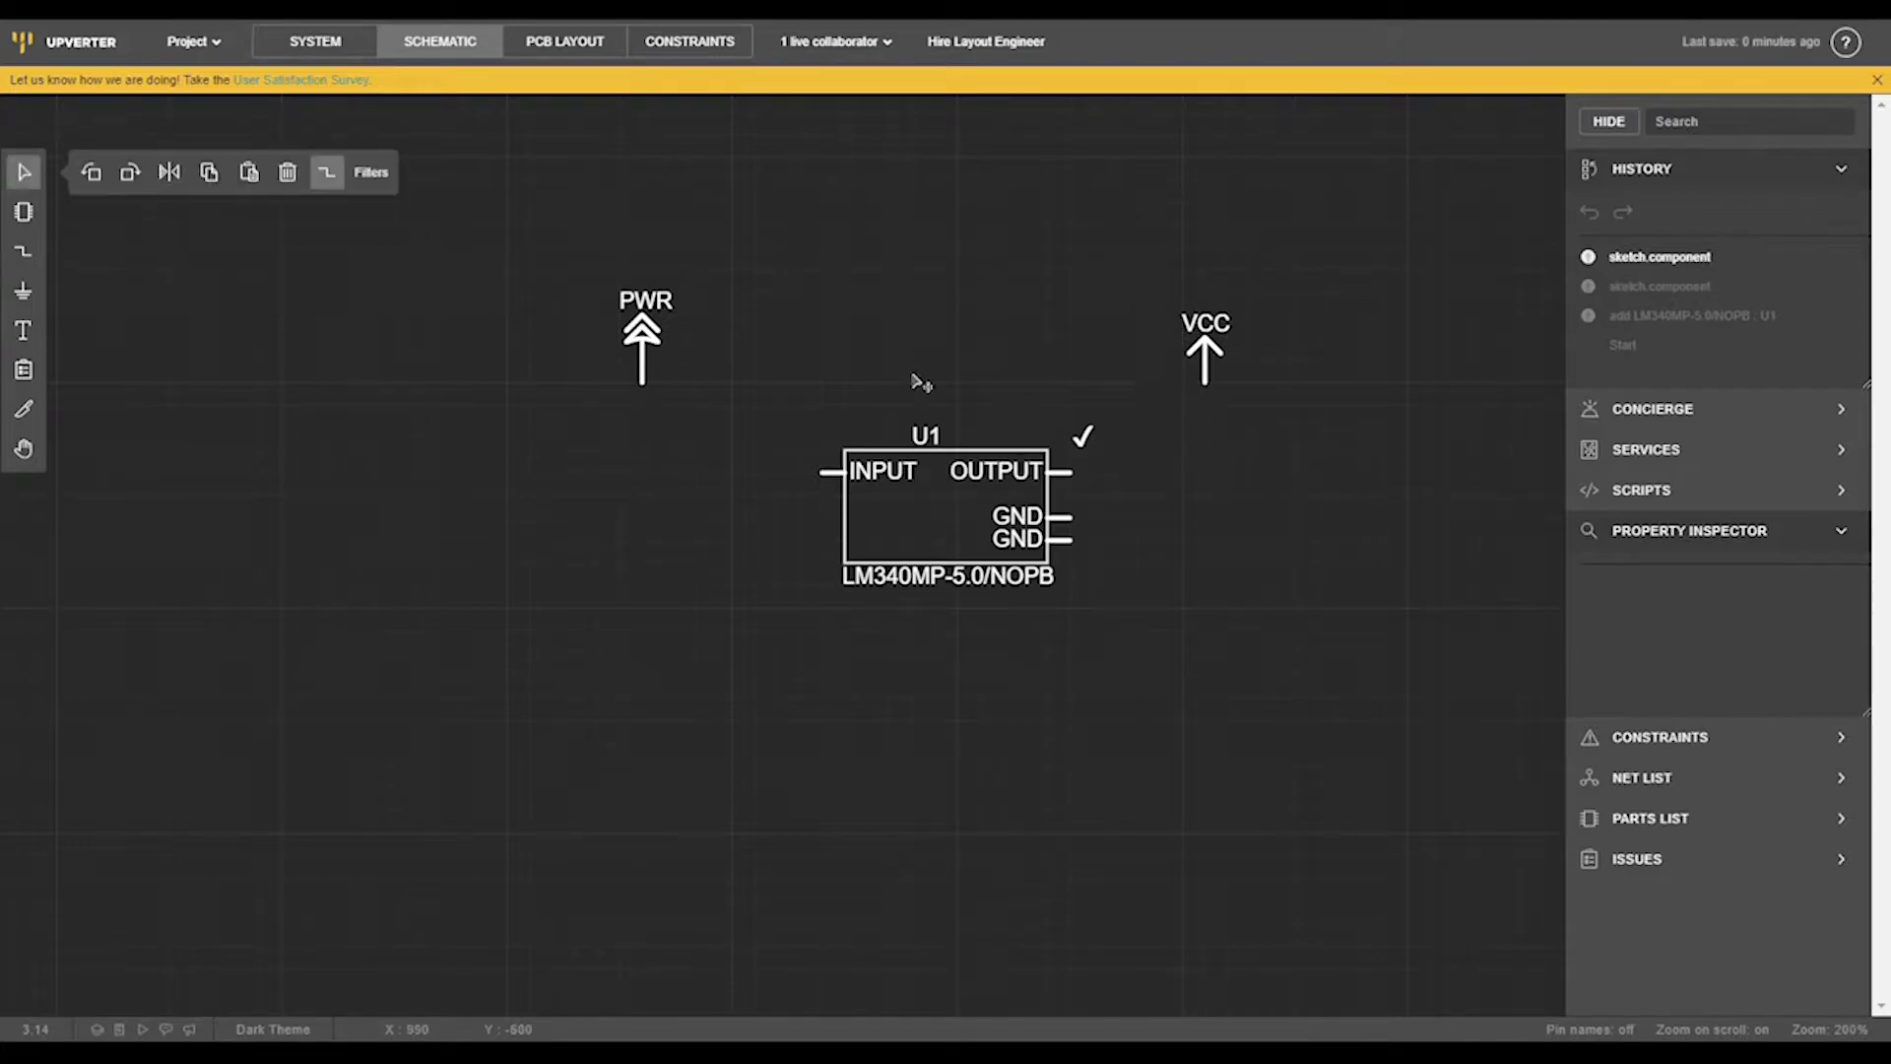
- Place two generic capacitors, C1 and C2, side by side below the regulator
{"action": "left_click", "coordinate": [22, 210]}
{"action": "left_click", "coordinate": [448, 355]}
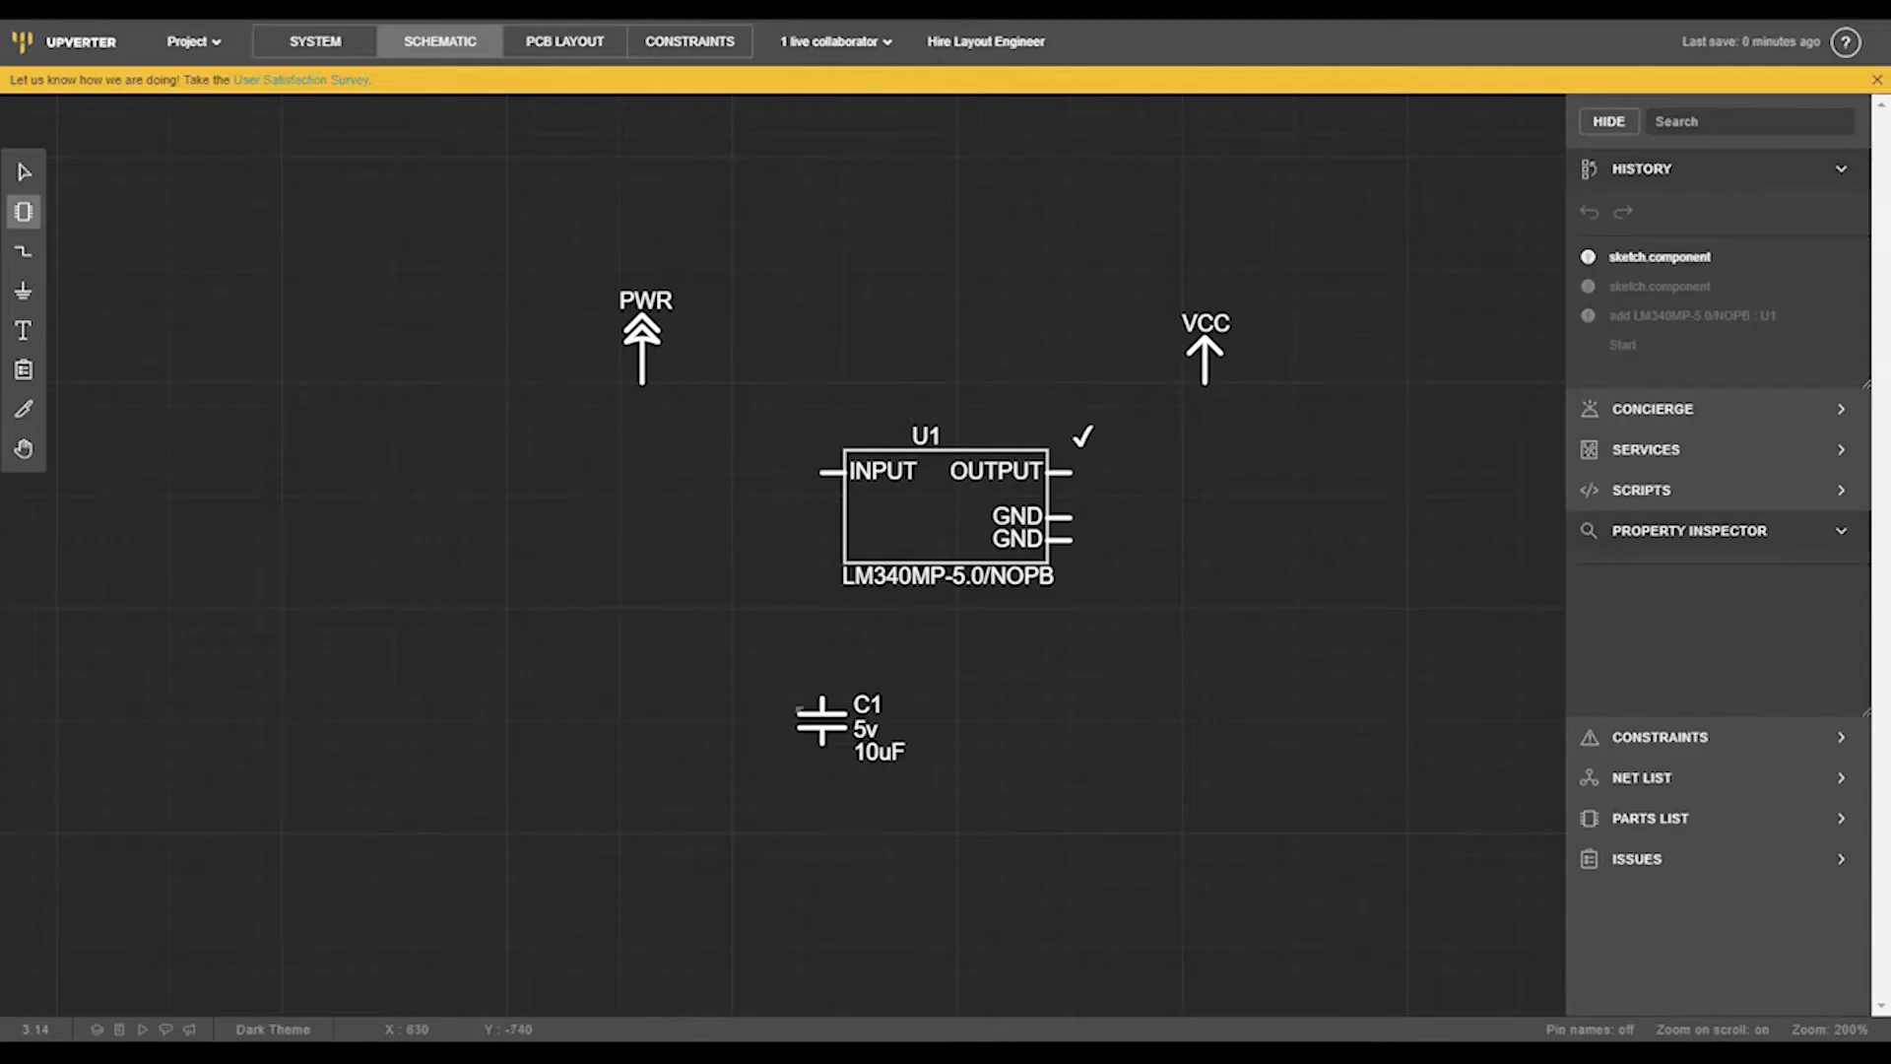
{"action": "left_click", "coordinate": [850, 722]}
{"action": "left_click", "coordinate": [1167, 725]}
{"action": "key", "text": "Escape"}
- Rotate capacitors C1 and C2 to stand vertically
{"action": "left_click", "coordinate": [824, 721]}
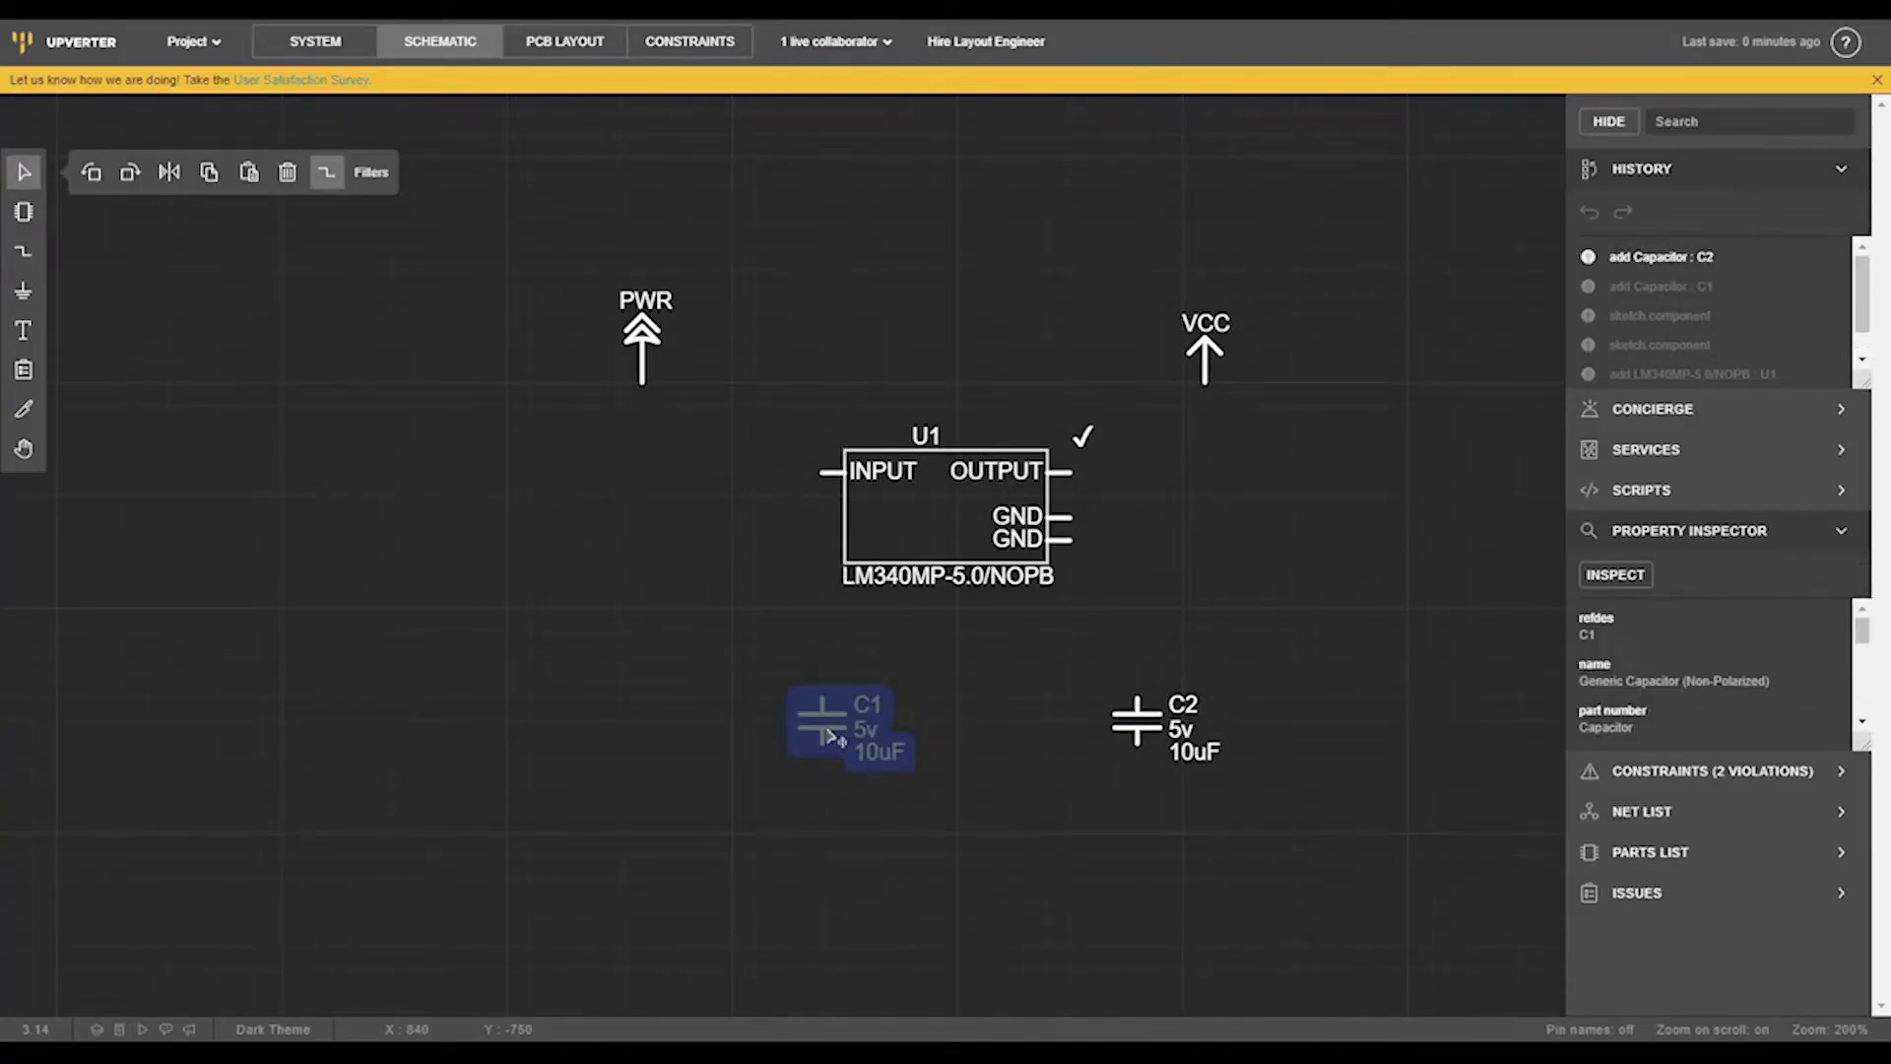
{"action": "left_click", "coordinate": [130, 172]}
{"action": "left_click", "coordinate": [1139, 725]}
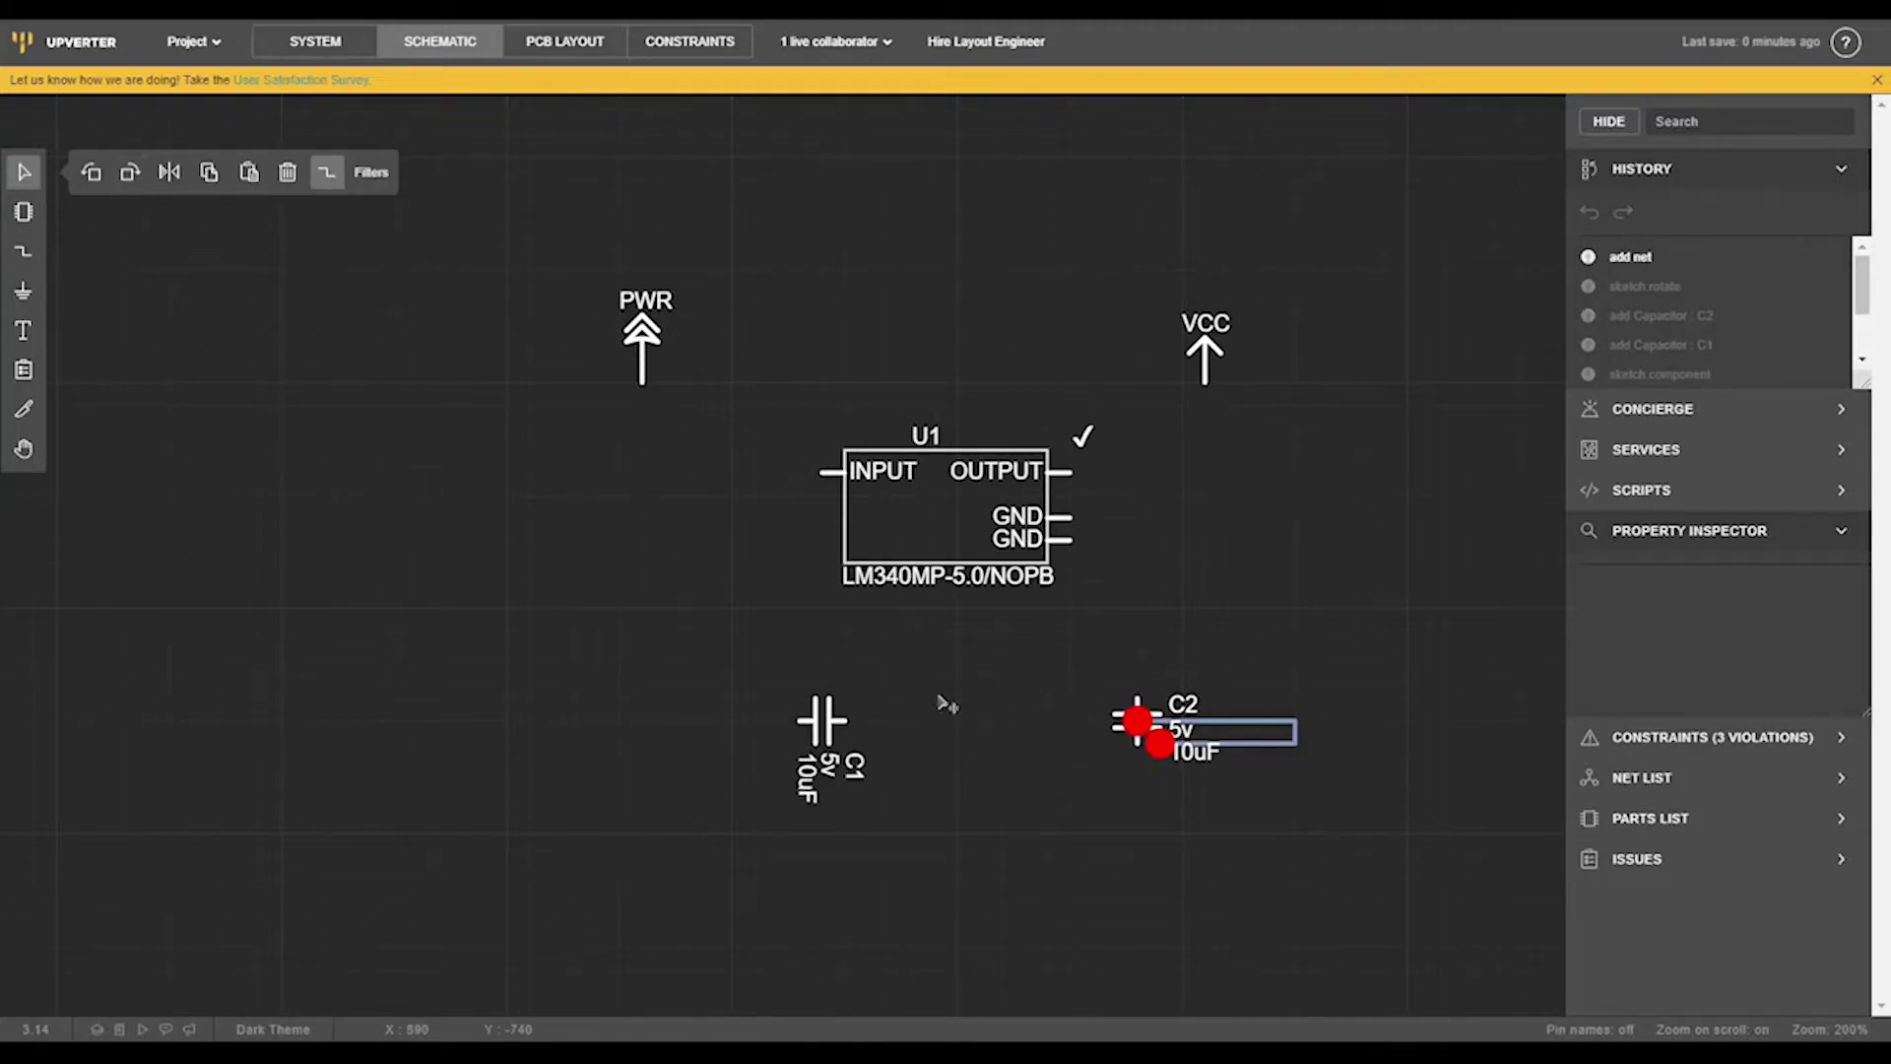
{"action": "left_click", "coordinate": [1168, 746]}
{"action": "key", "text": "r"}
{"action": "left_click", "coordinate": [130, 173]}
{"action": "left_click", "coordinate": [919, 880]}
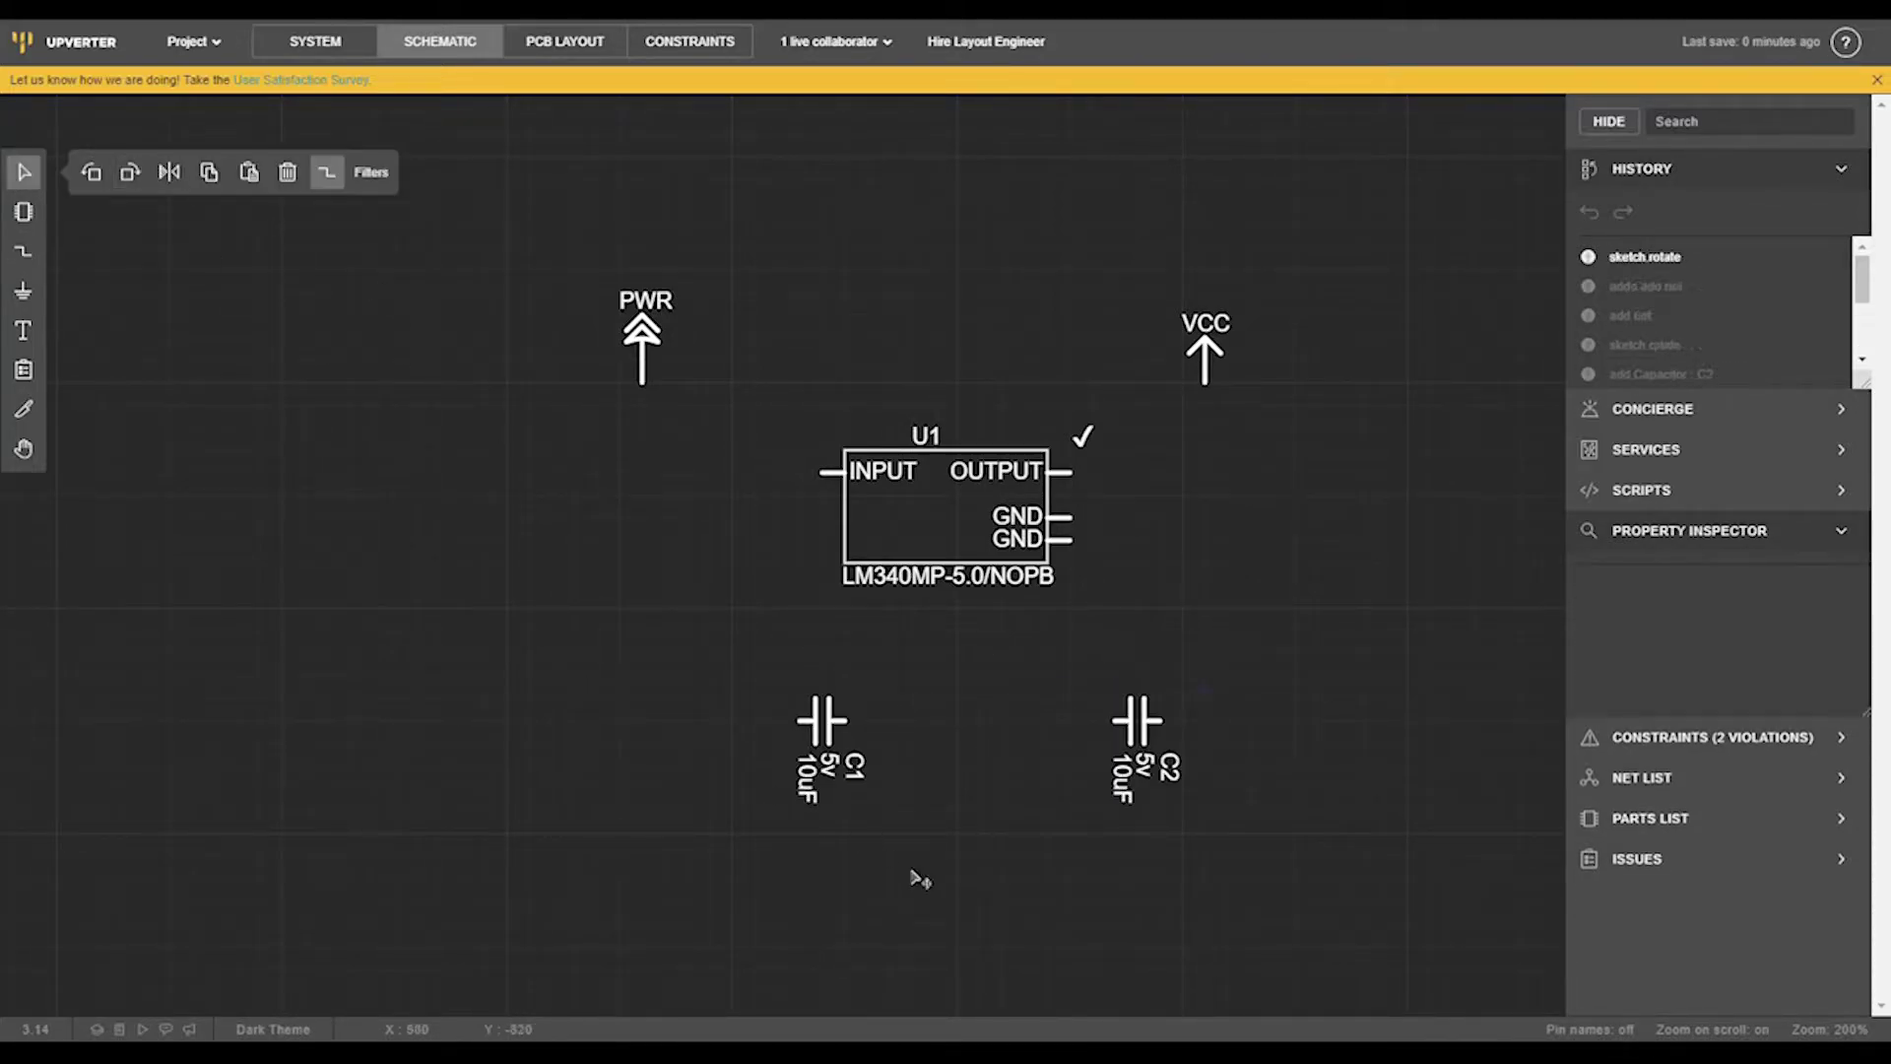
{"action": "left_click", "coordinate": [23, 292]}
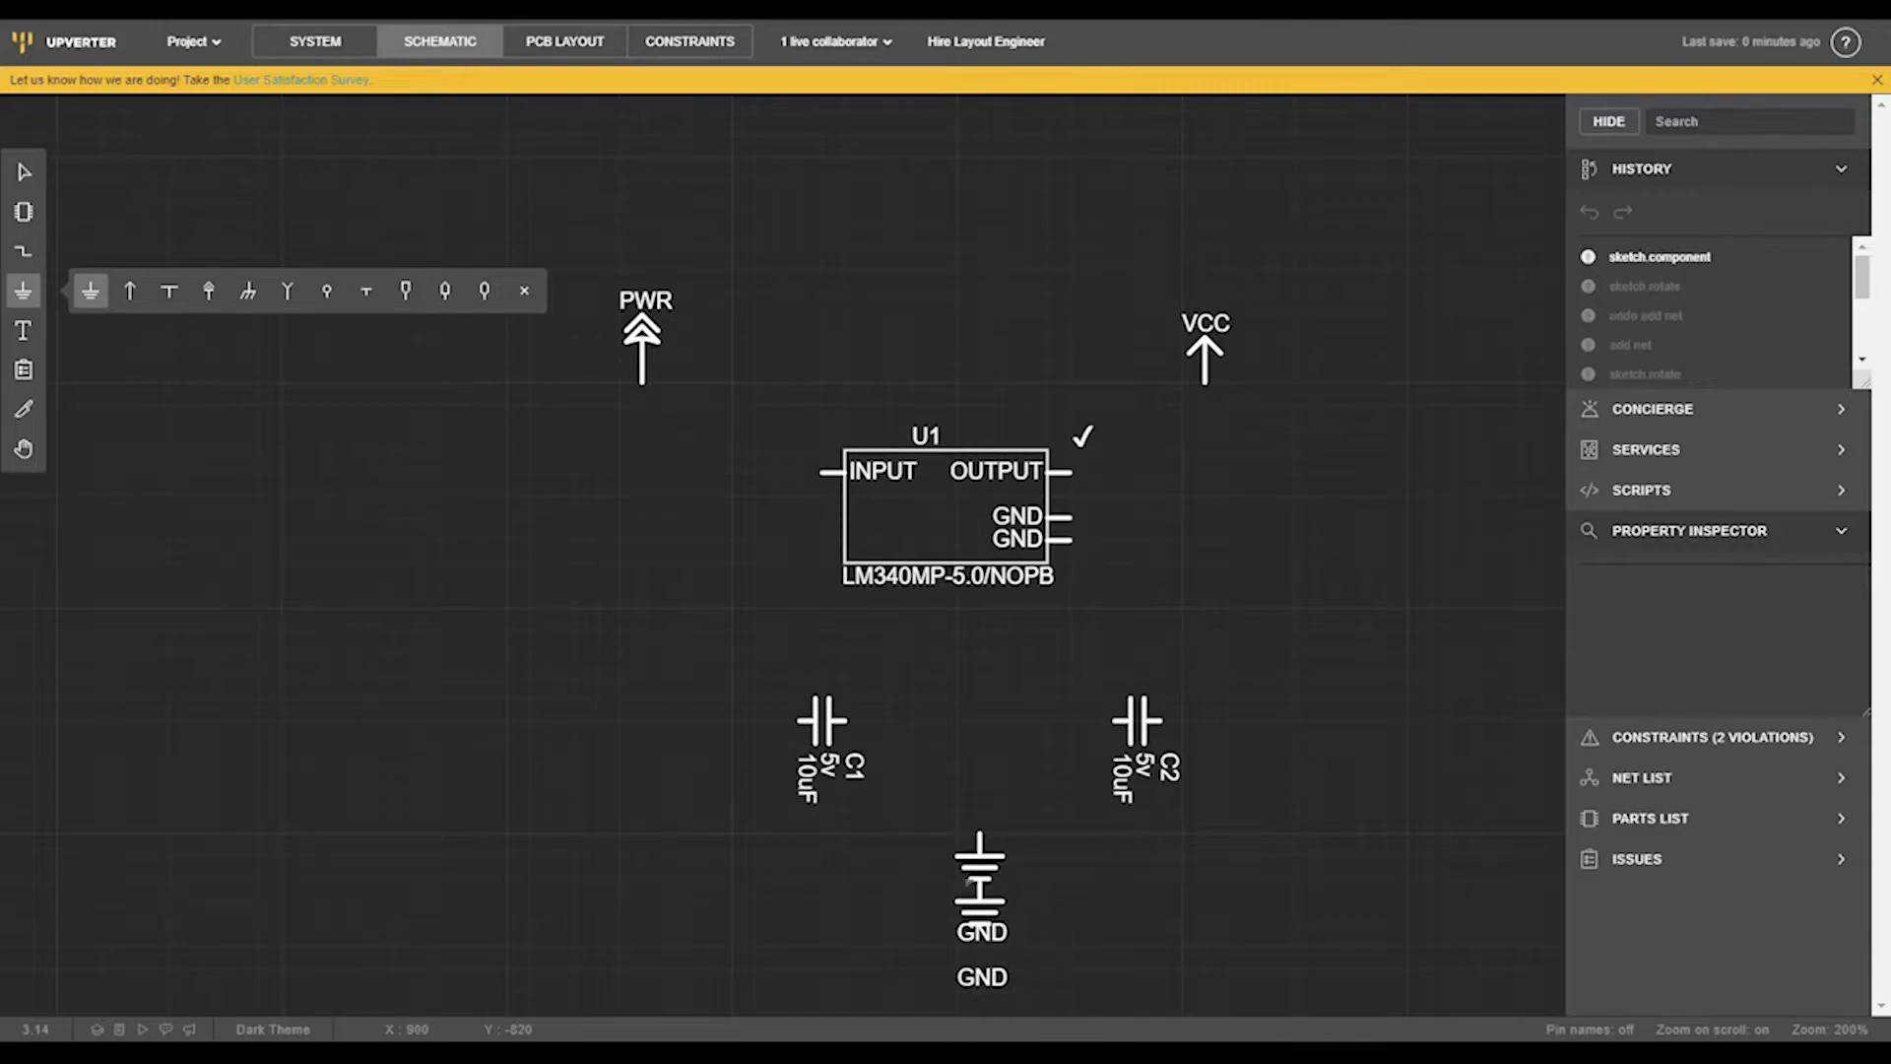
- Wire PWR down through C1 and C2 and up to VCC
{"action": "key", "text": "Escape"}
{"action": "left_click", "coordinate": [642, 387]}
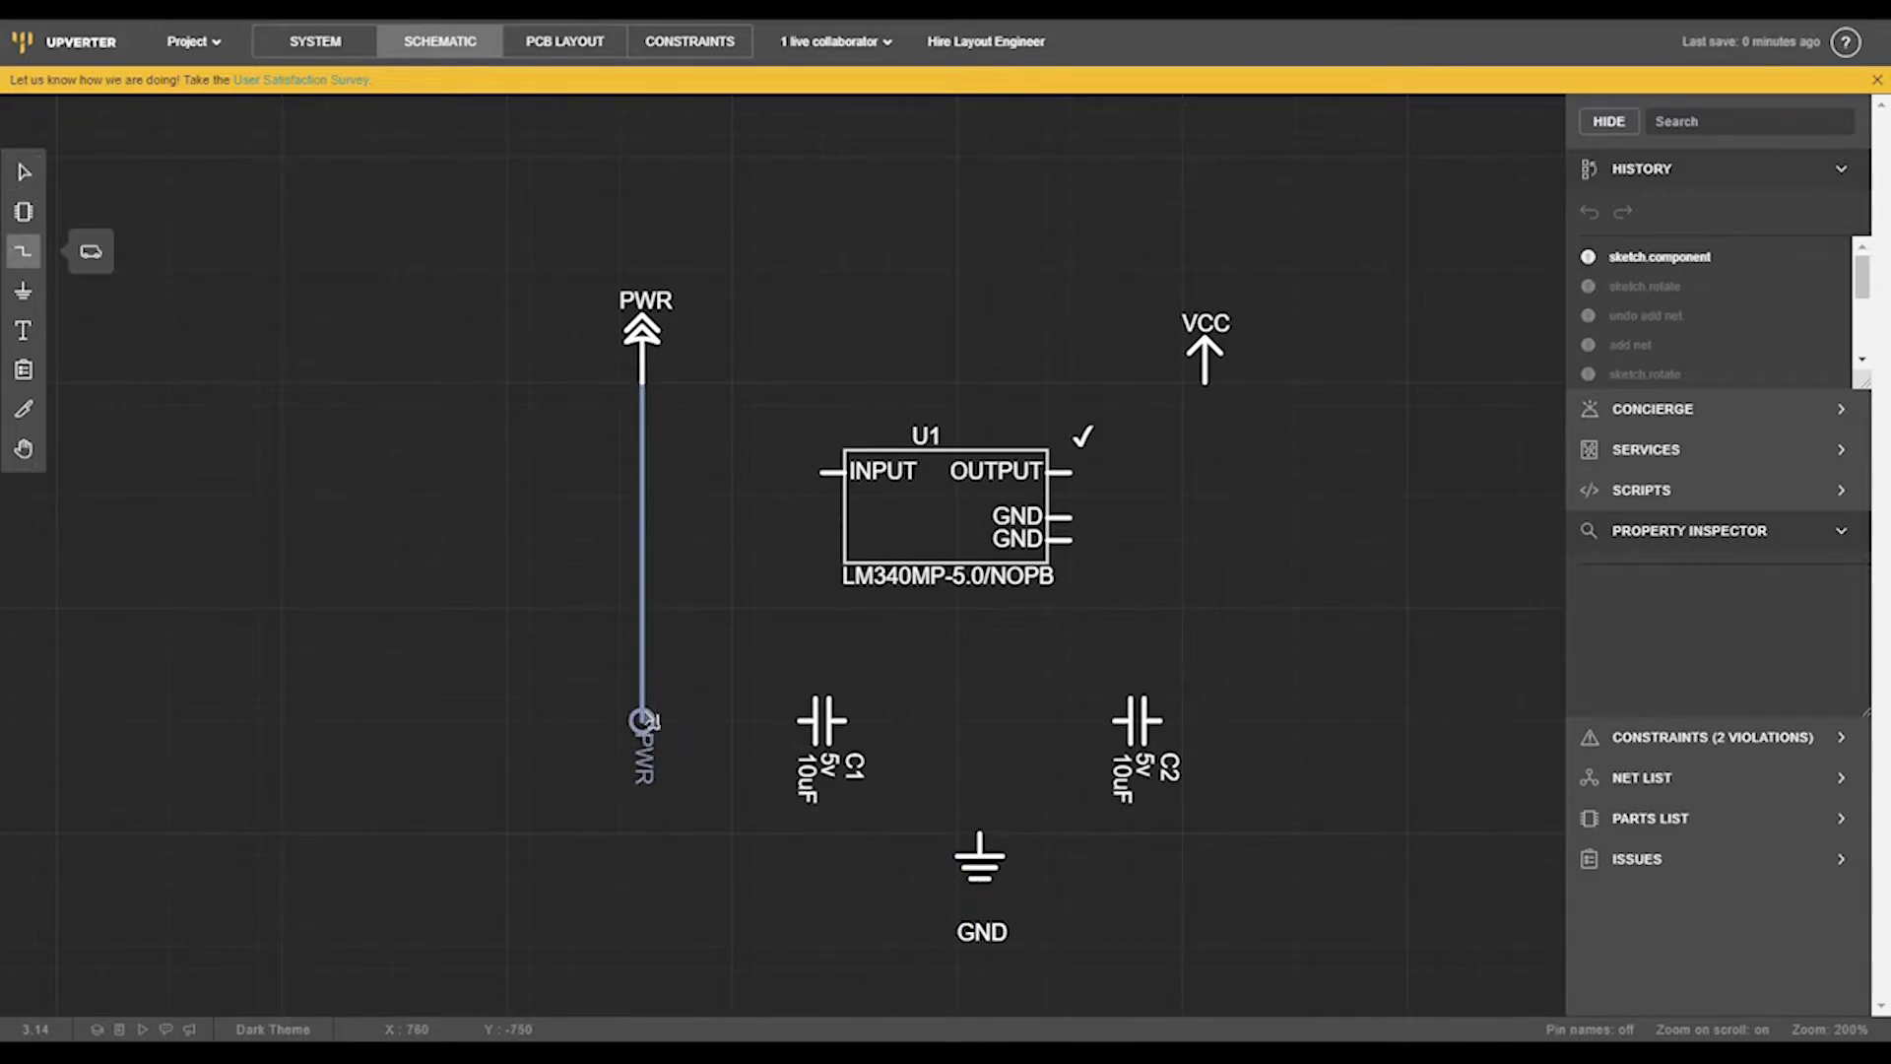
{"action": "left_click", "coordinate": [848, 723]}
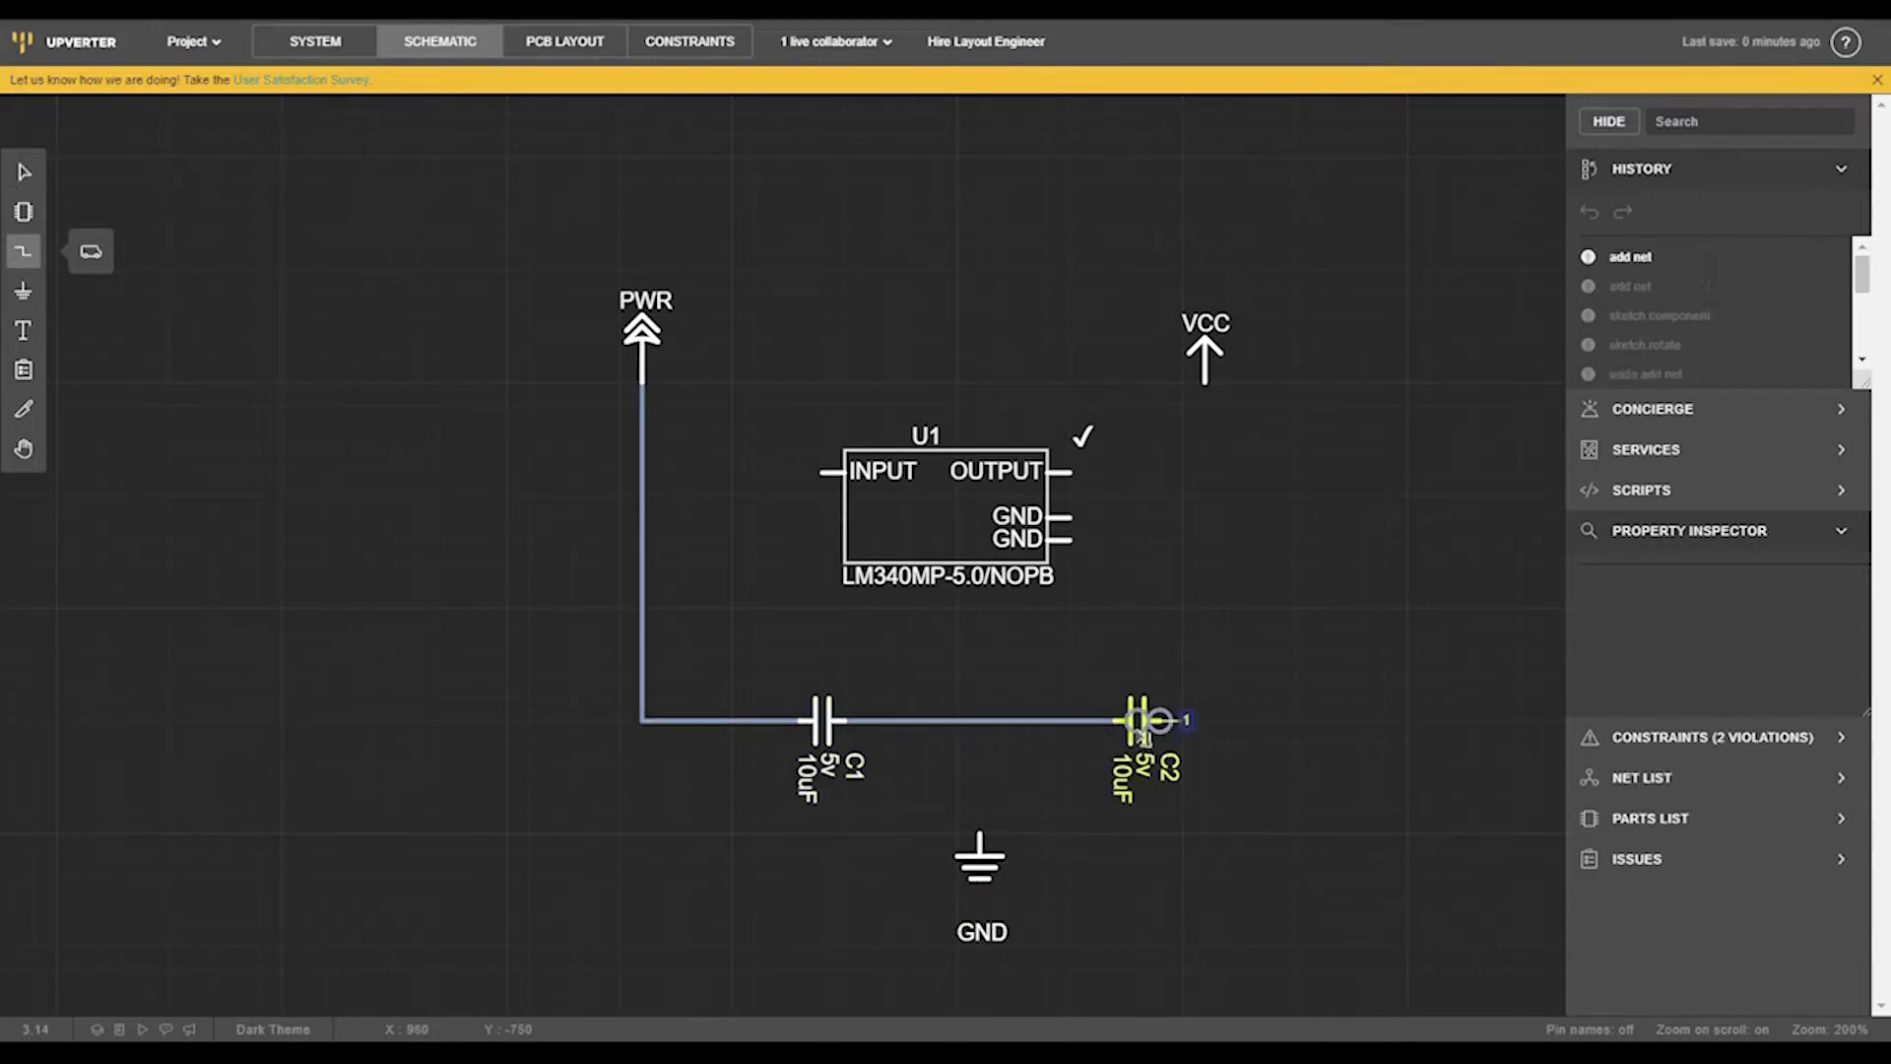
{"action": "left_click", "coordinate": [1227, 720]}
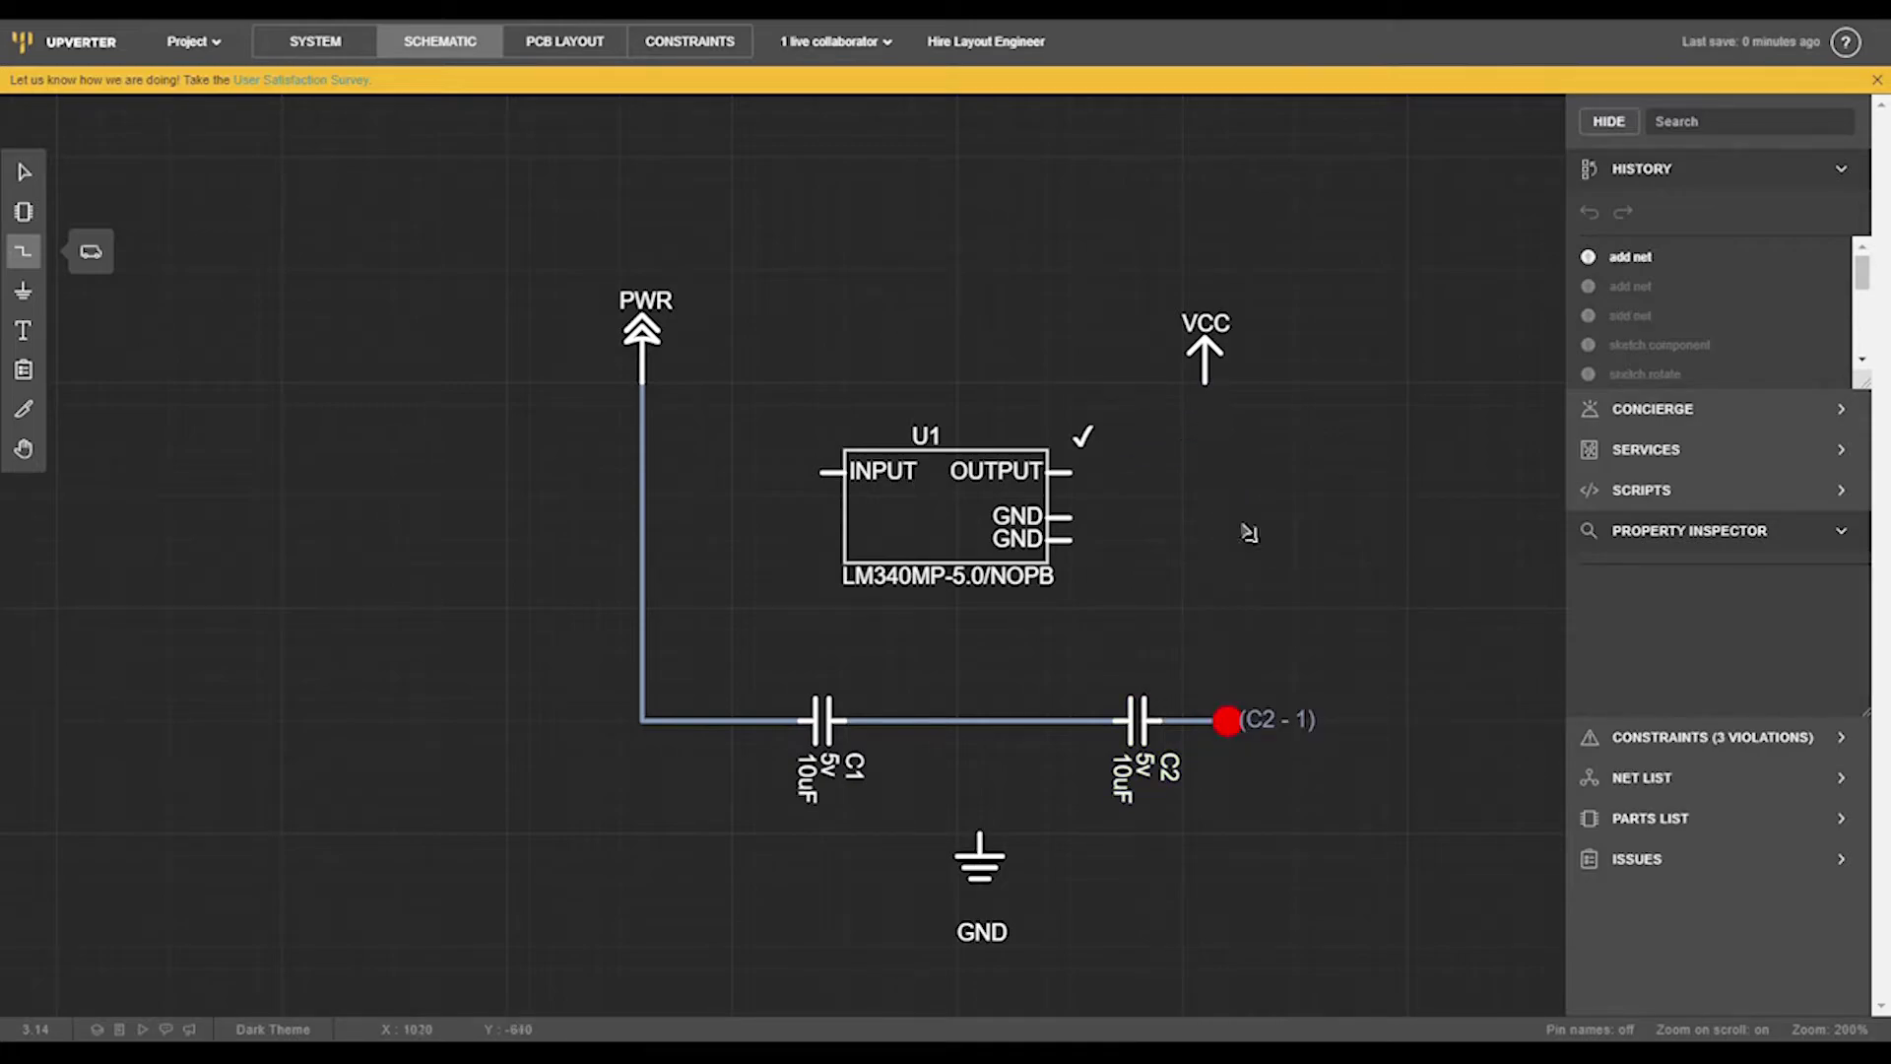
{"action": "left_click", "coordinate": [1206, 373]}
{"action": "key", "text": "Escape"}
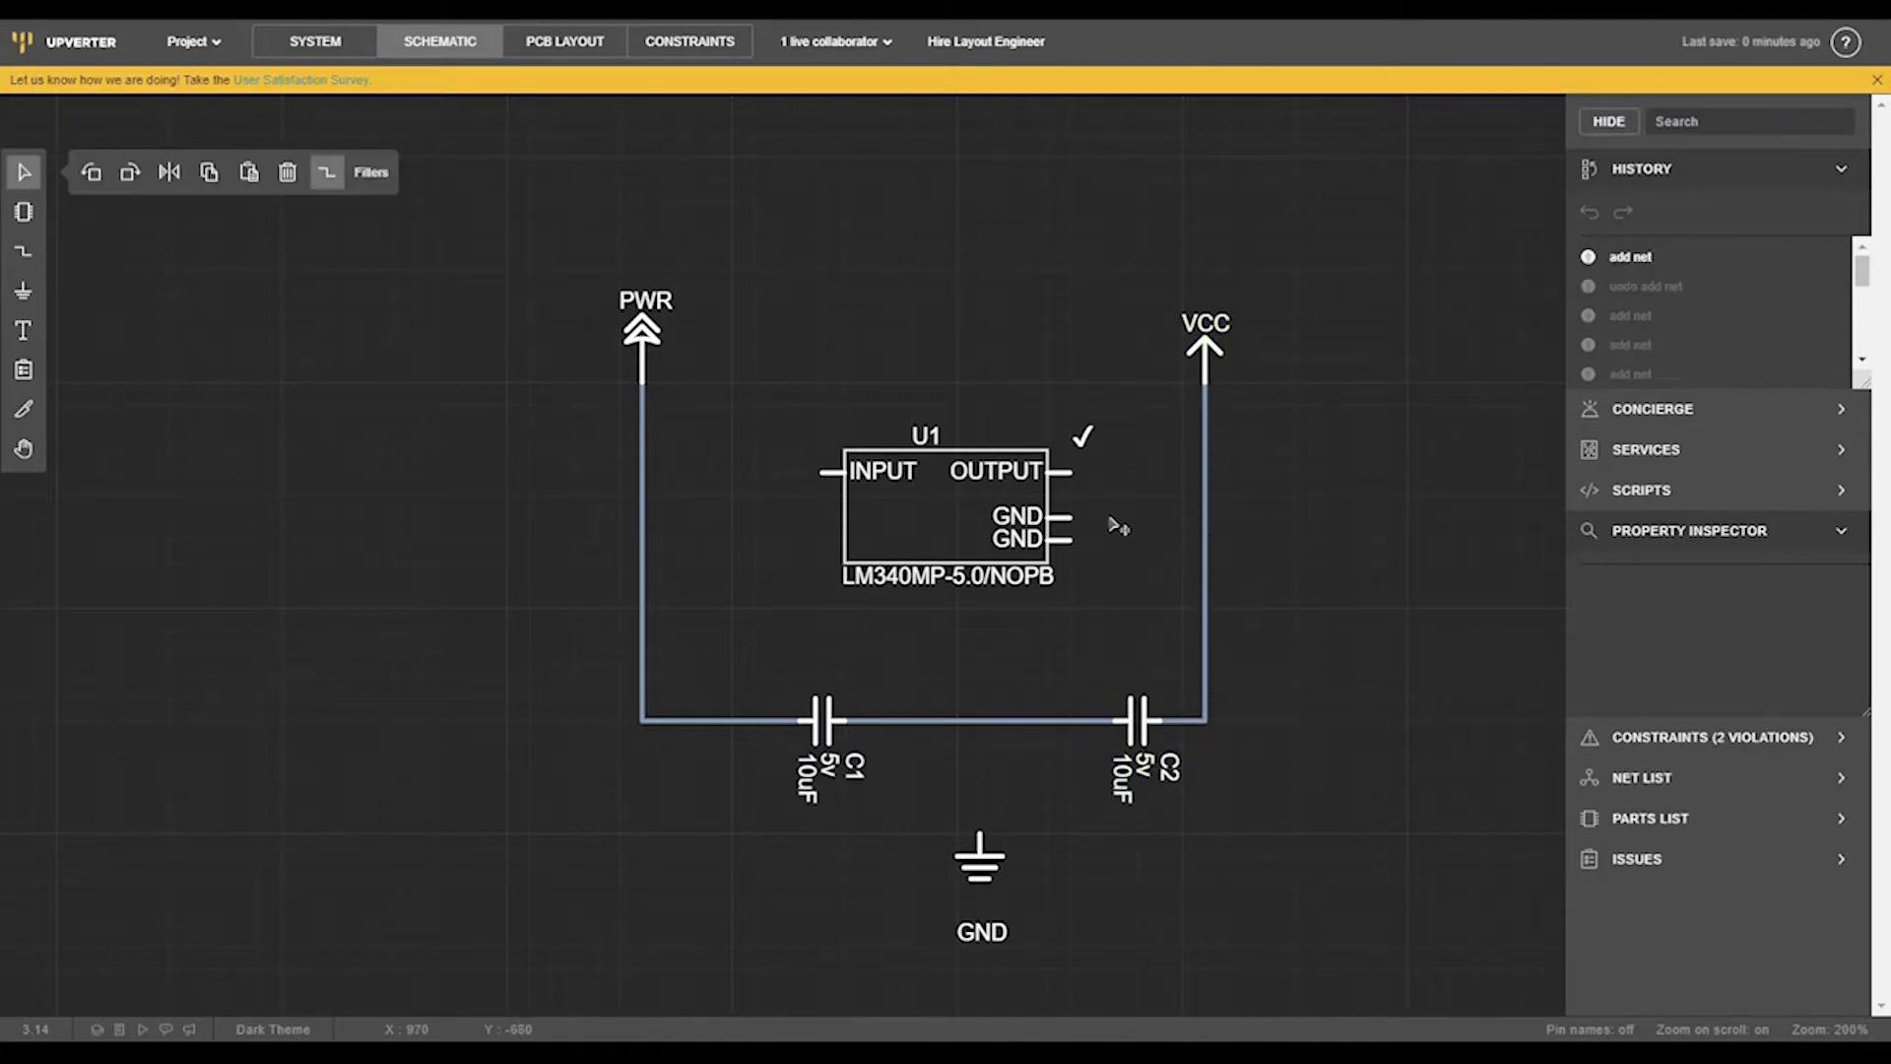
- Connect U1's OUTPUT pin to the VCC line and the PWR line to INPUT
{"action": "left_click", "coordinate": [1067, 472]}
{"action": "left_click", "coordinate": [1204, 473]}
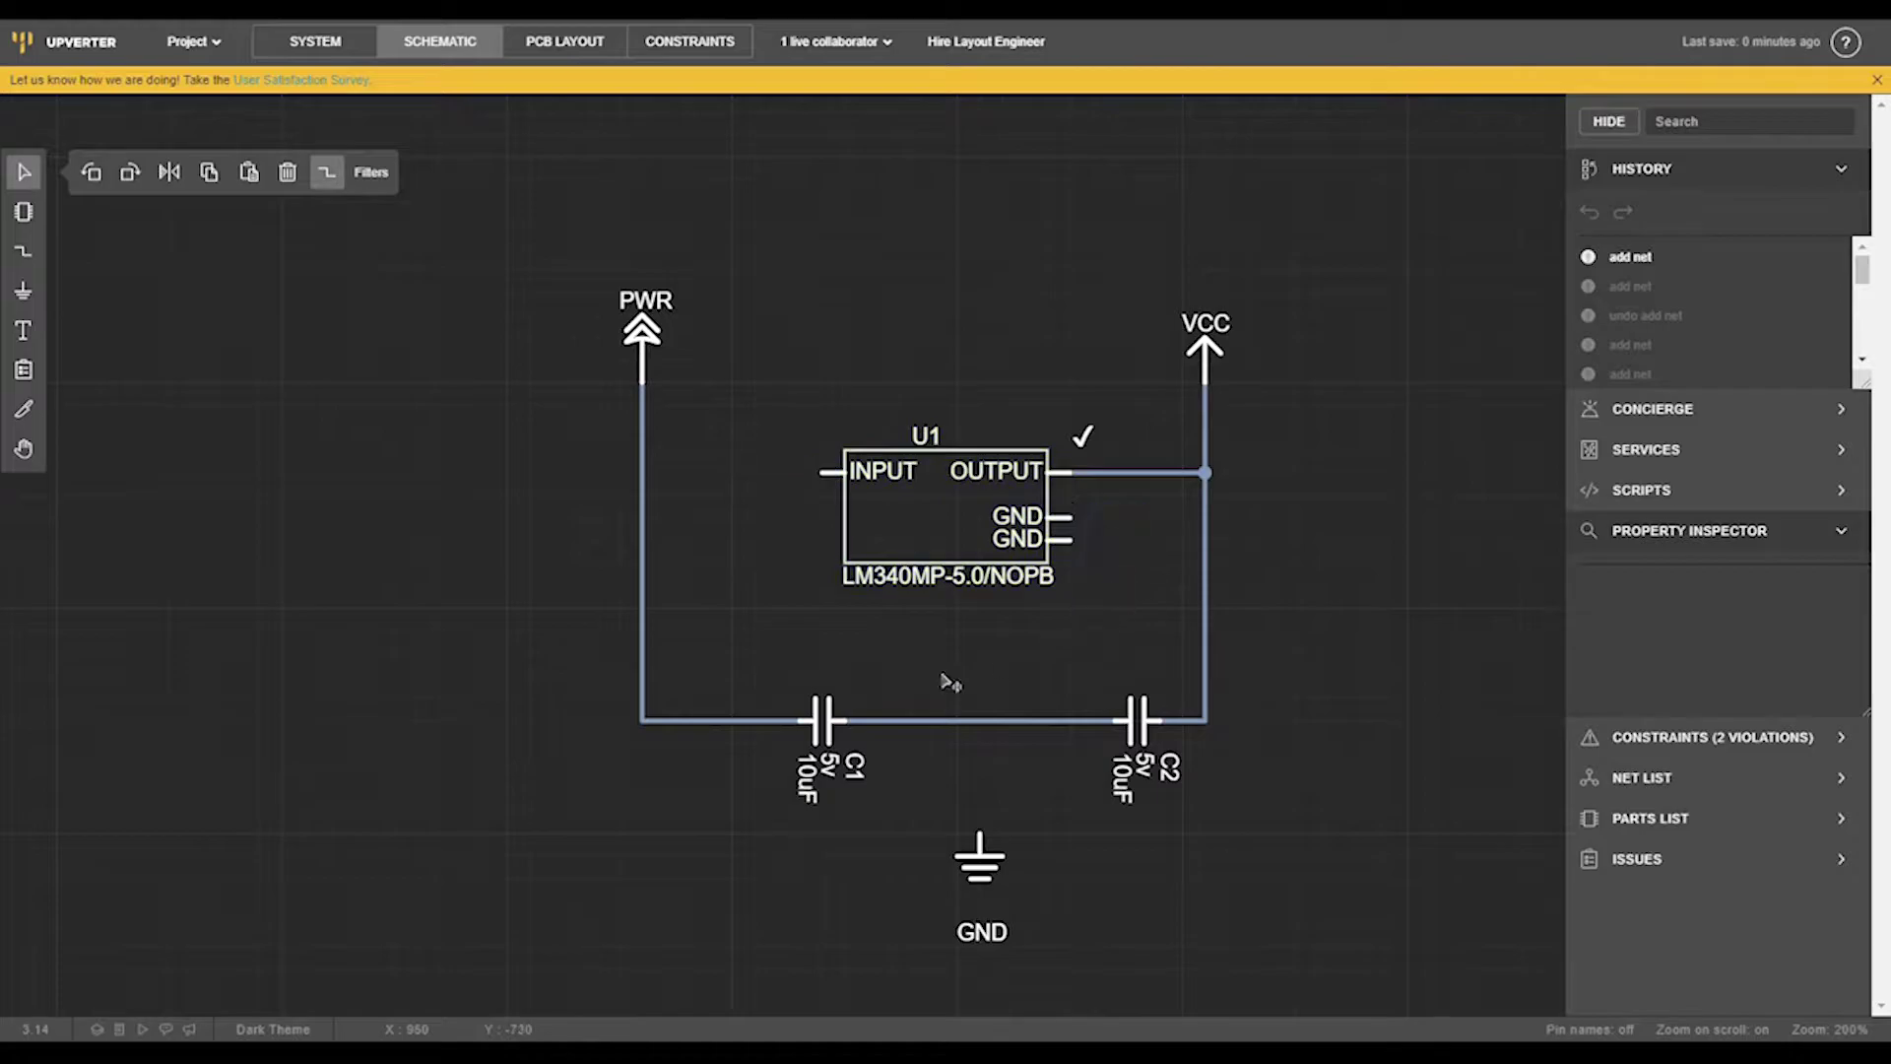
{"action": "left_click", "coordinate": [886, 510]}
{"action": "key", "text": "Escape"}
{"action": "key", "text": "w"}
{"action": "left_click", "coordinate": [646, 473]}
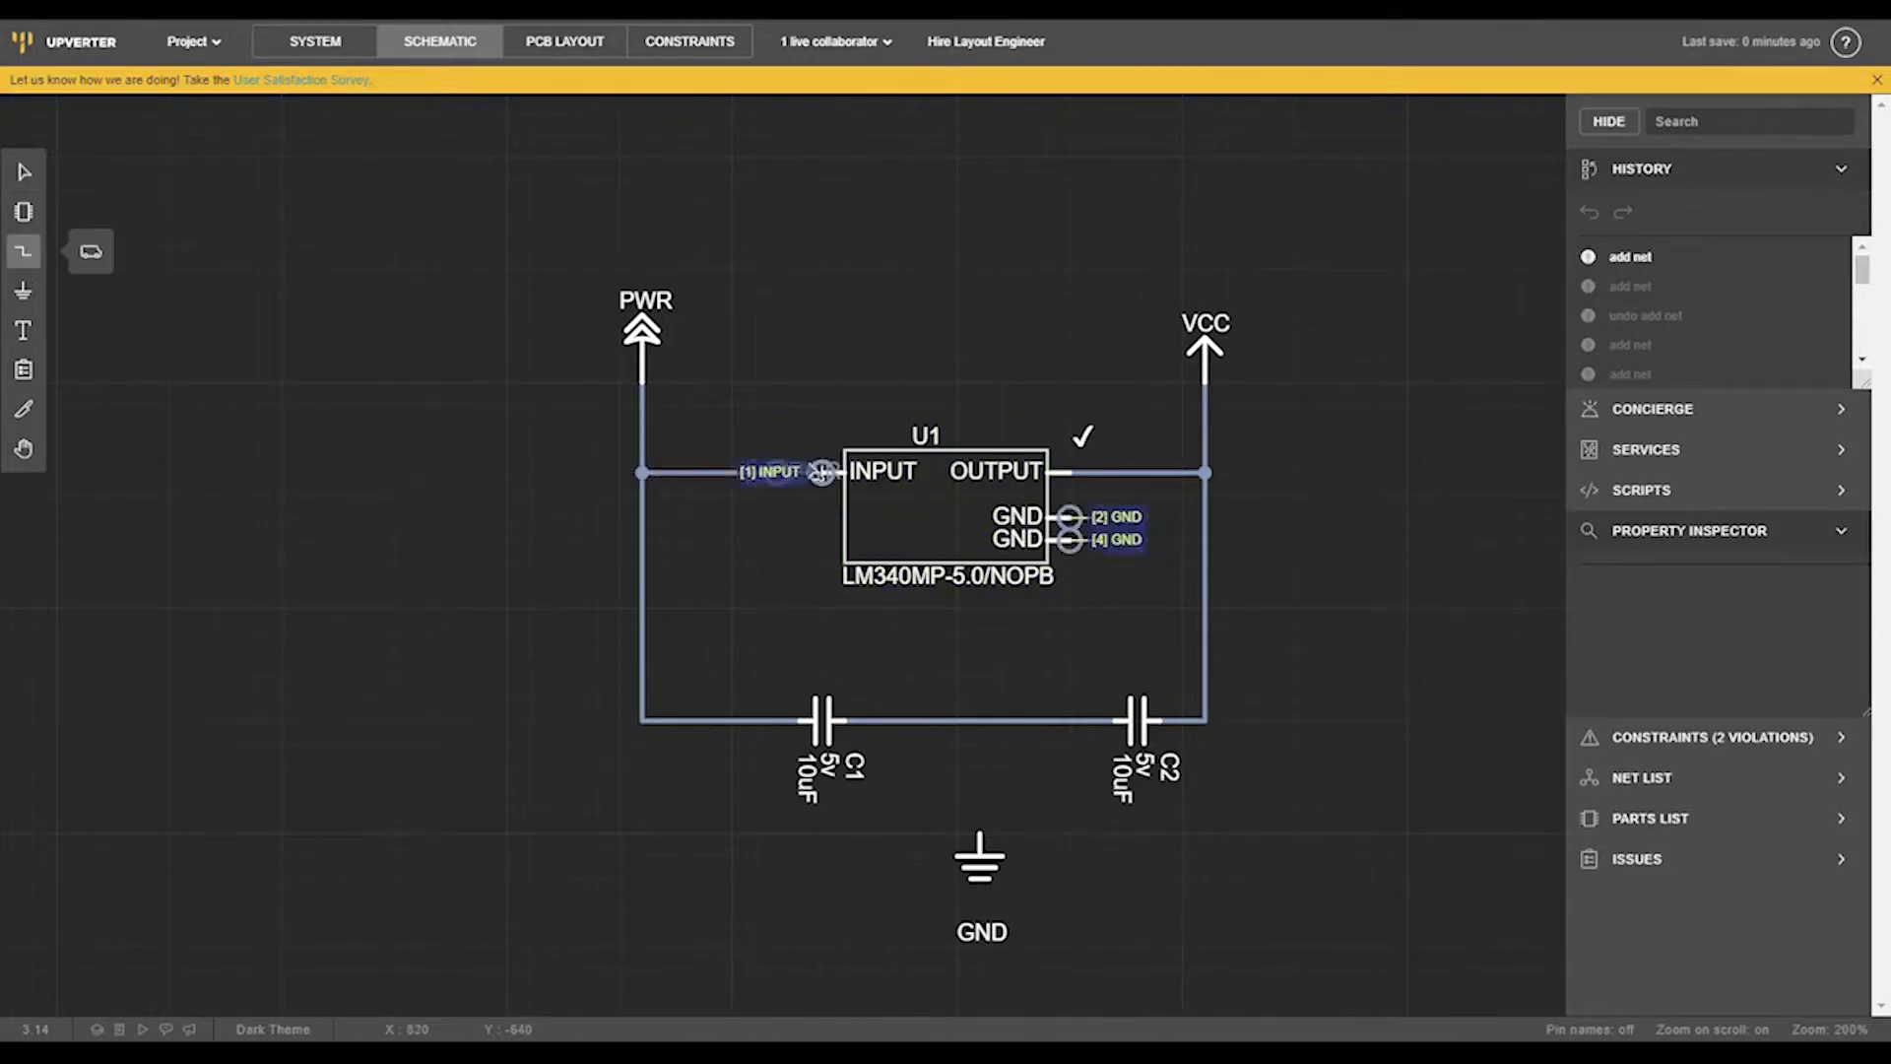
{"action": "left_click", "coordinate": [823, 472]}
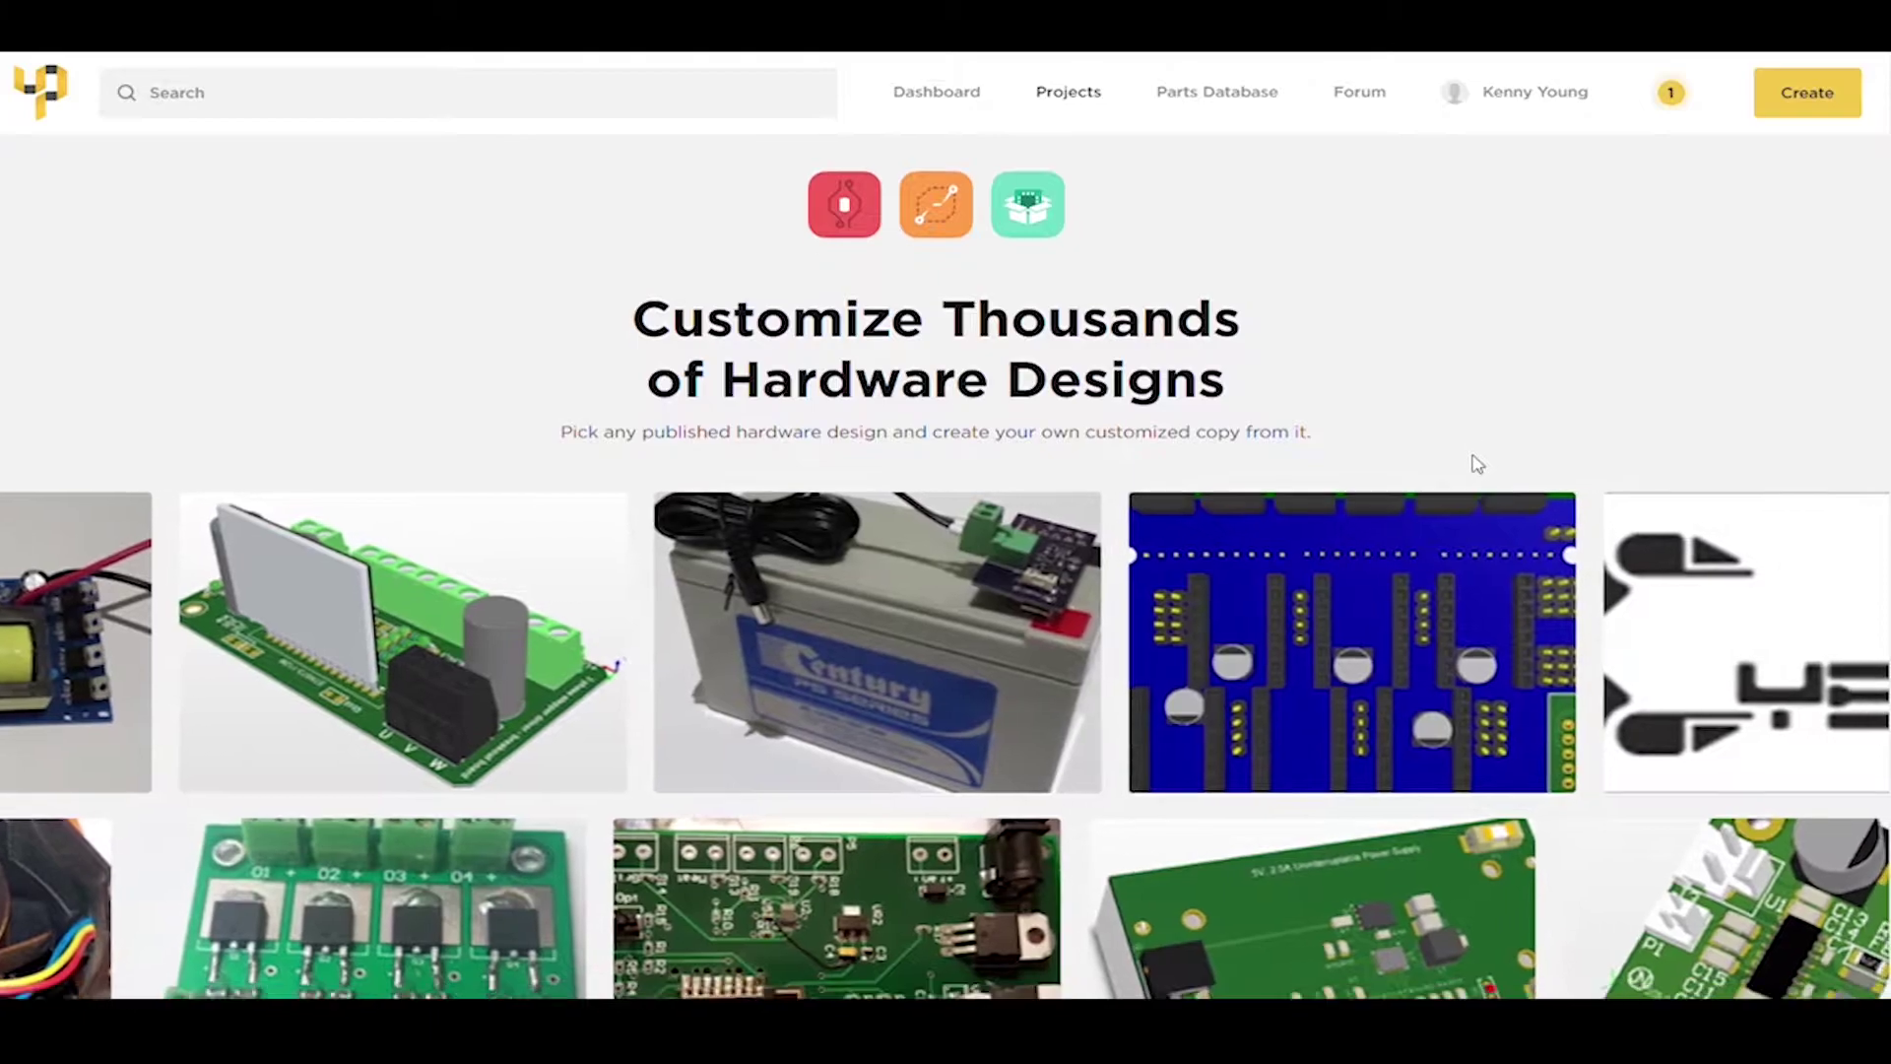
{"action": "scroll", "coordinate": [1475, 470], "scroll_direction": "down", "scroll_amount": 5}
{"action": "scroll", "coordinate": [1474, 470], "scroll_direction": "down", "scroll_amount": 5}
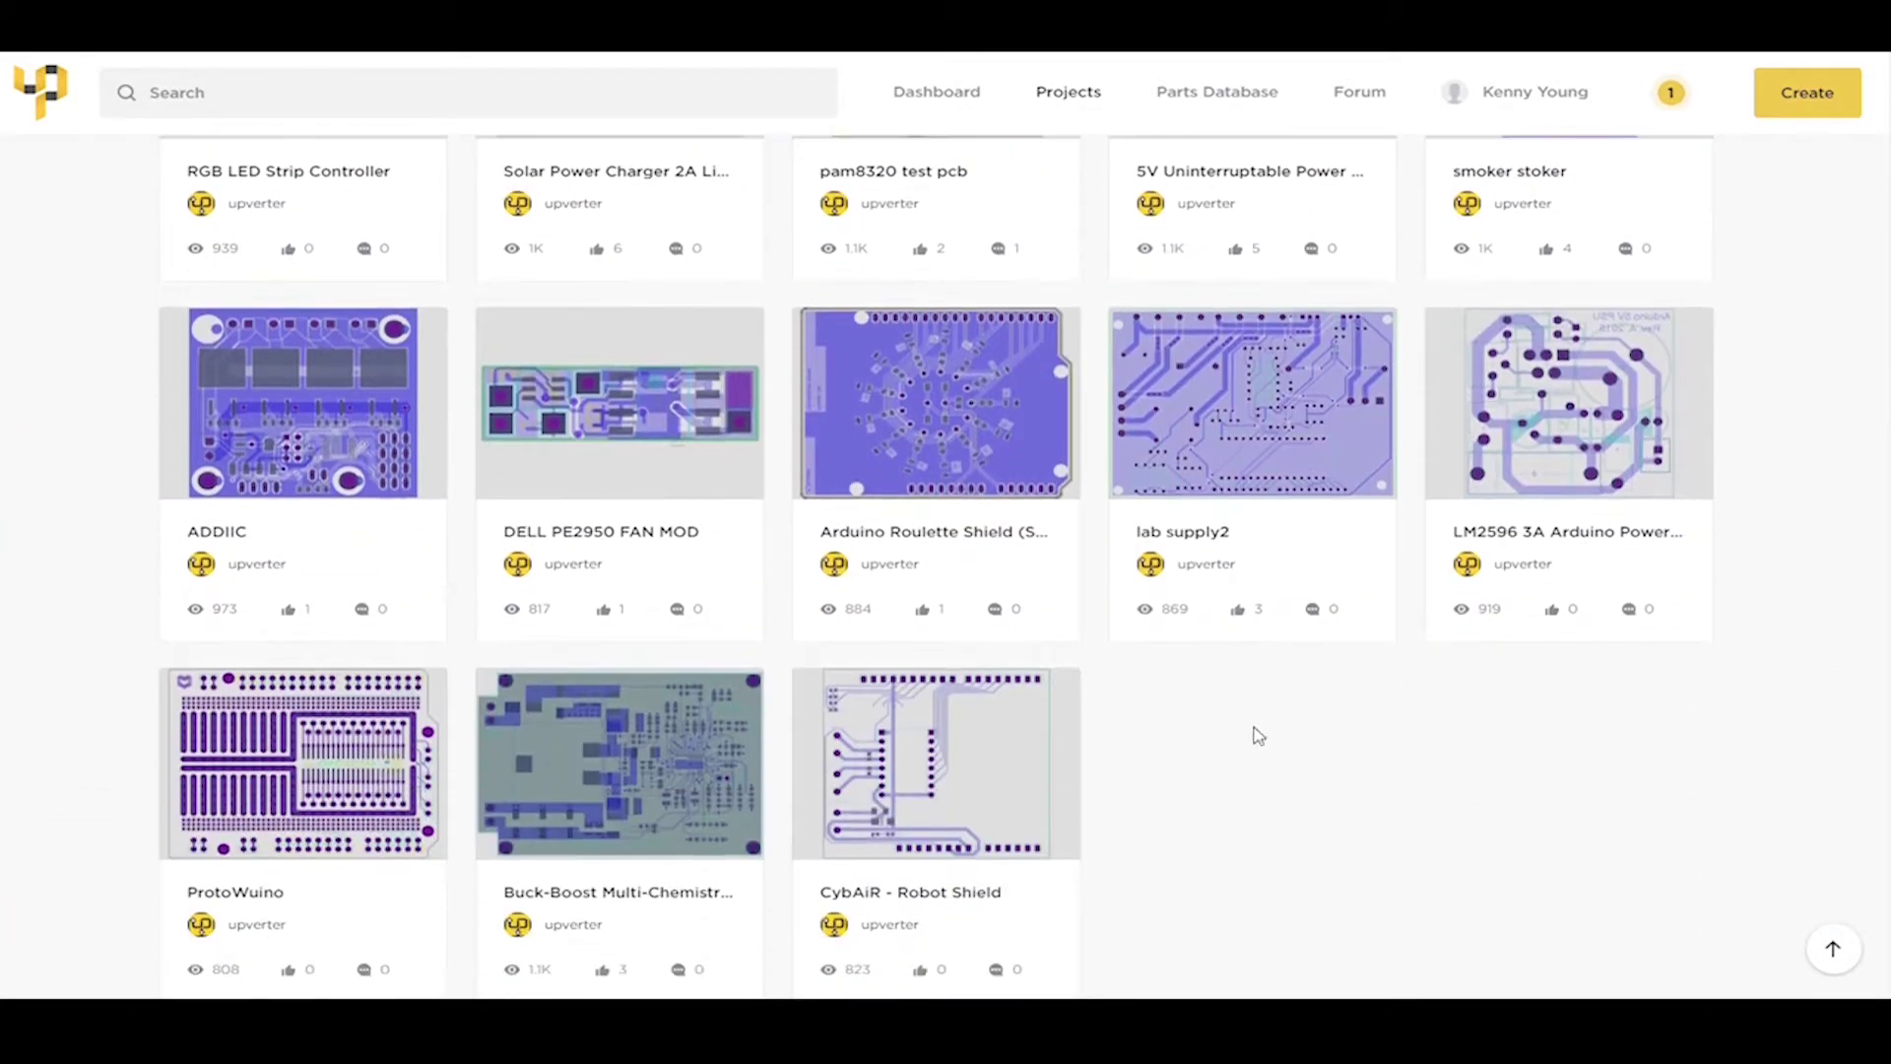
- Open the Arduino Roulette Shield project and fork an editable copy
{"action": "left_click", "coordinate": [936, 514]}
{"action": "scroll", "coordinate": [1469, 502], "scroll_direction": "down", "scroll_amount": 5}
{"action": "scroll", "coordinate": [1469, 504], "scroll_direction": "down", "scroll_amount": 5}
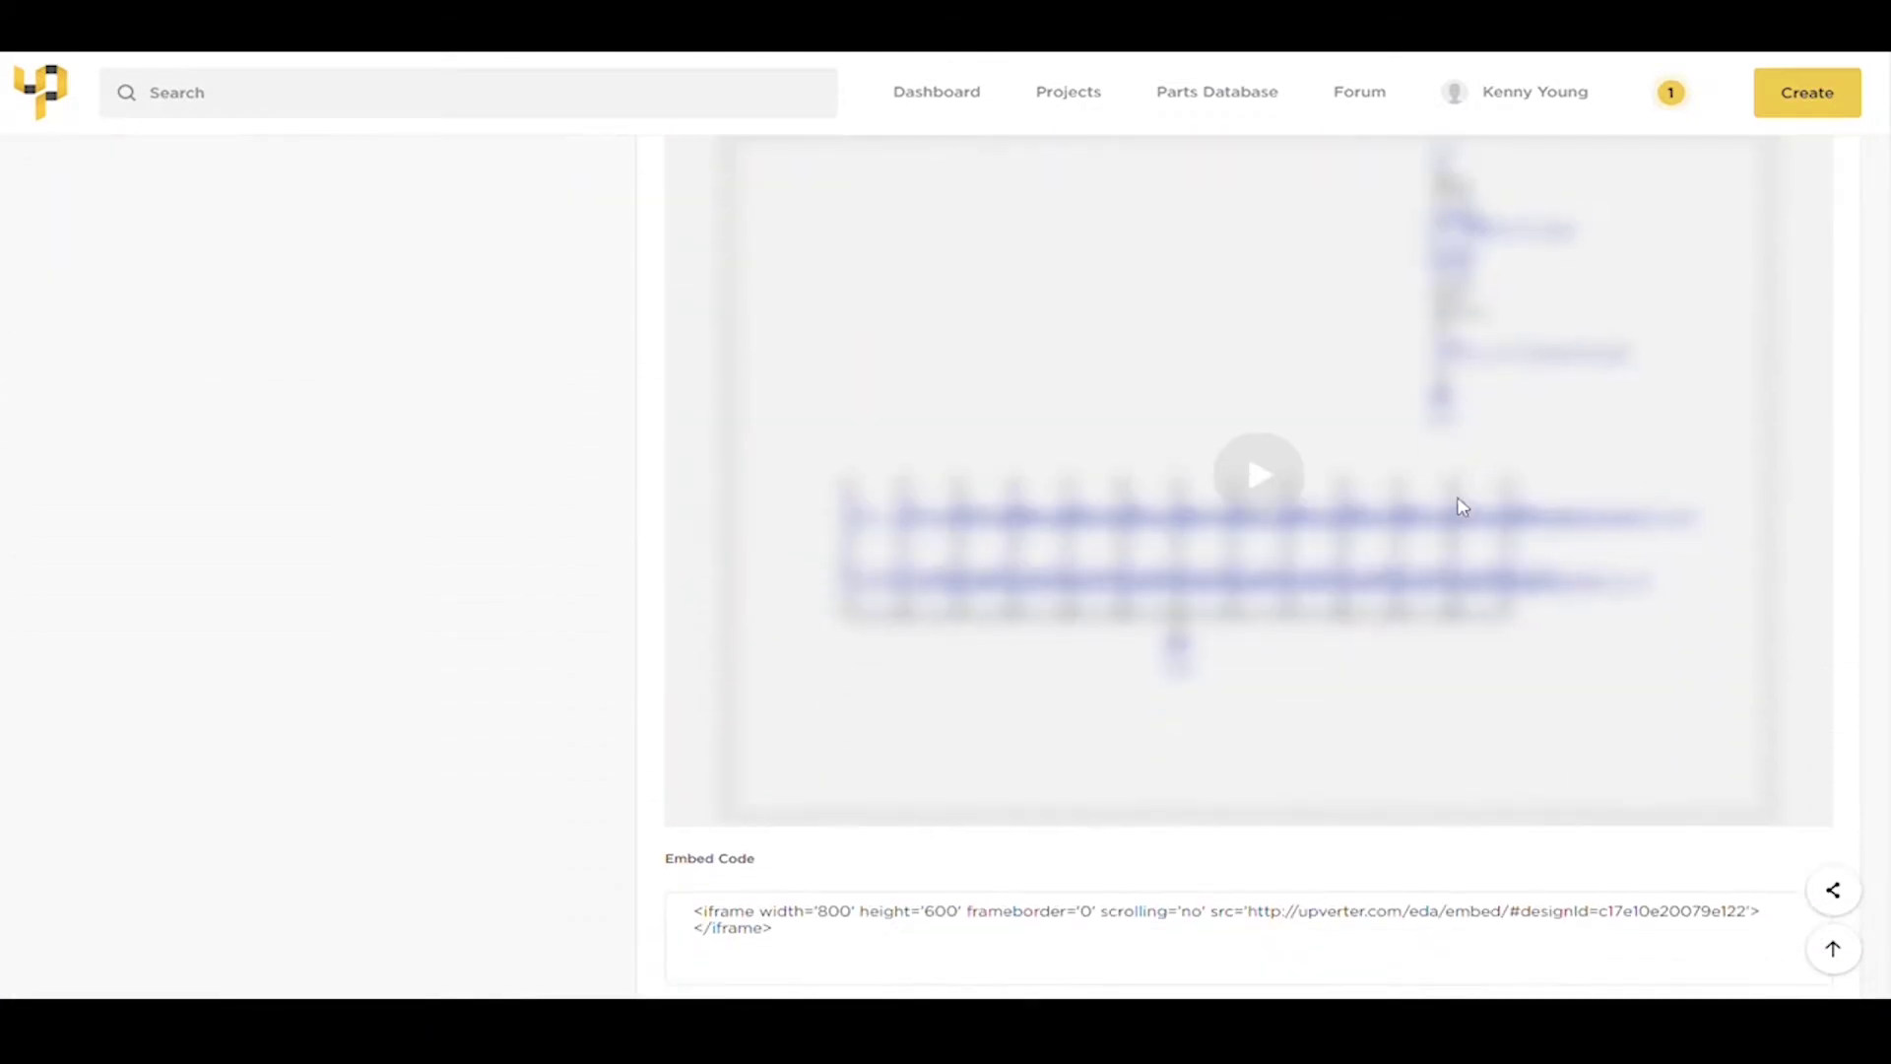
{"action": "scroll", "coordinate": [396, 596], "scroll_direction": "up", "scroll_amount": 10}
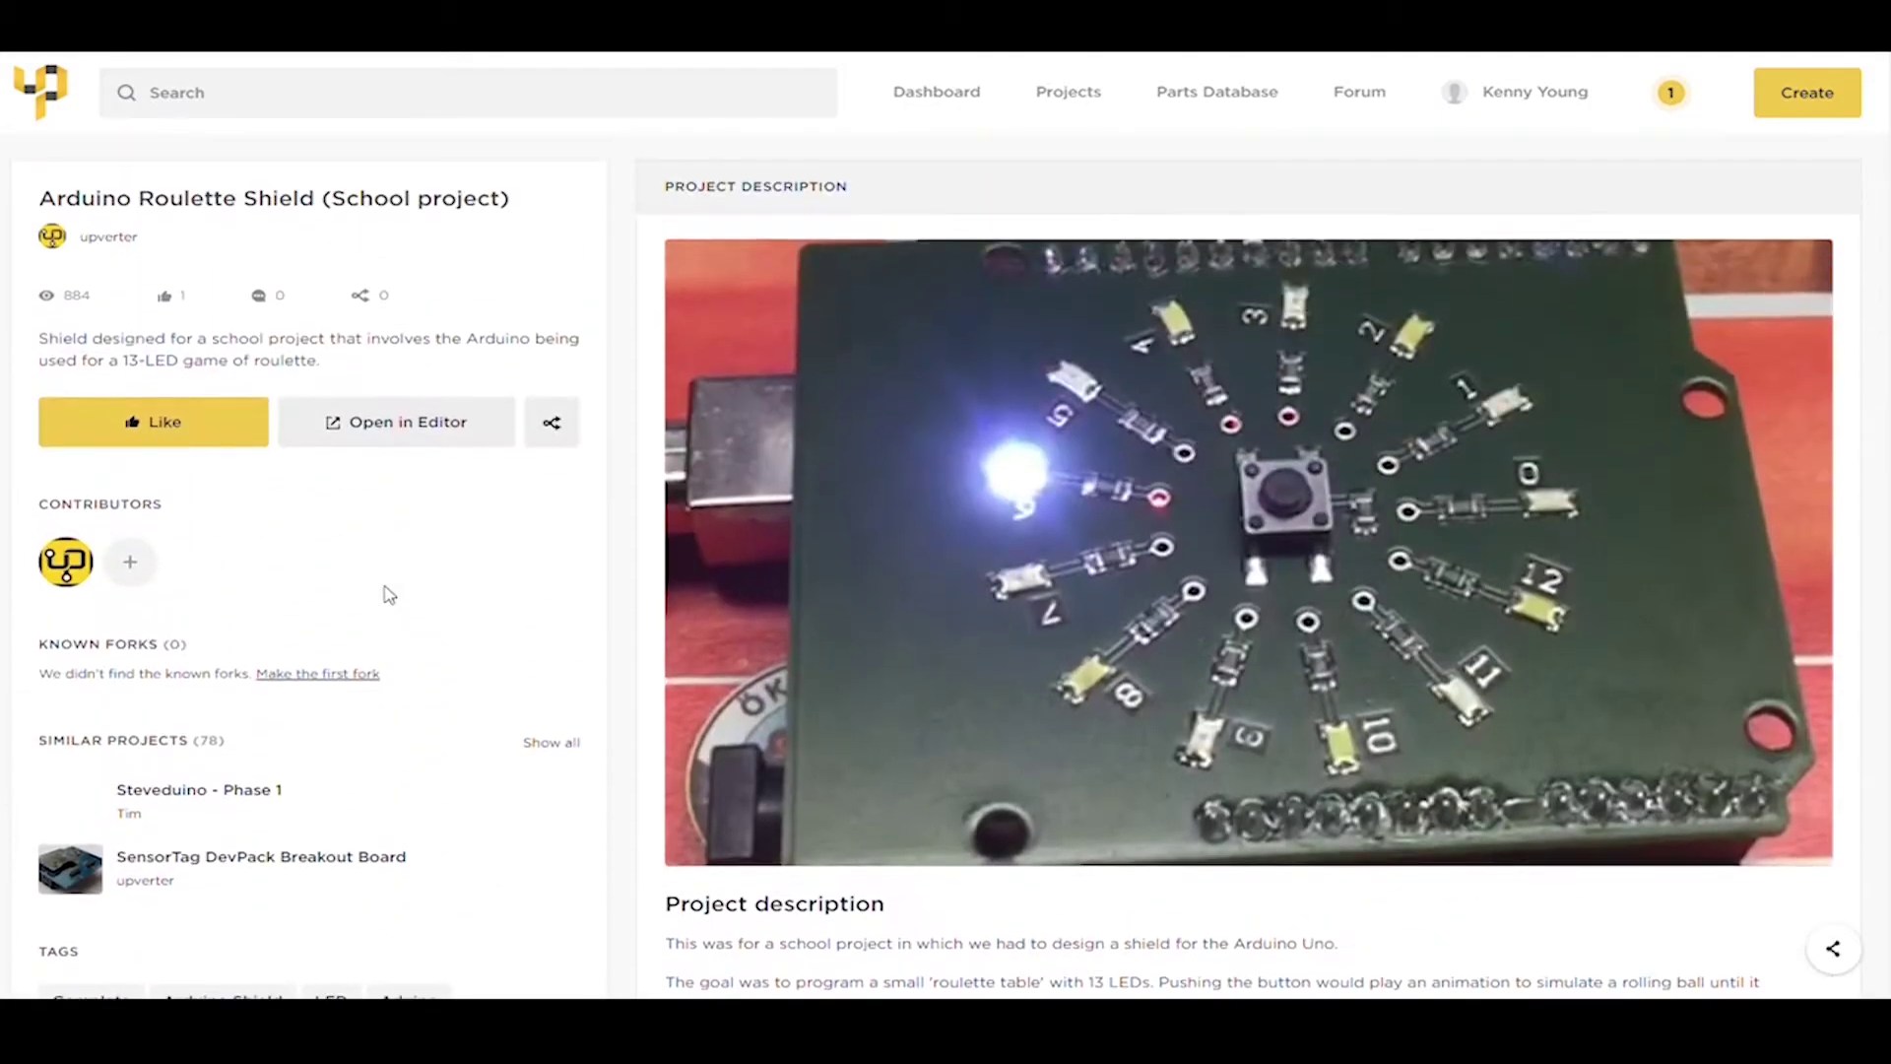
{"action": "left_click", "coordinate": [551, 422]}
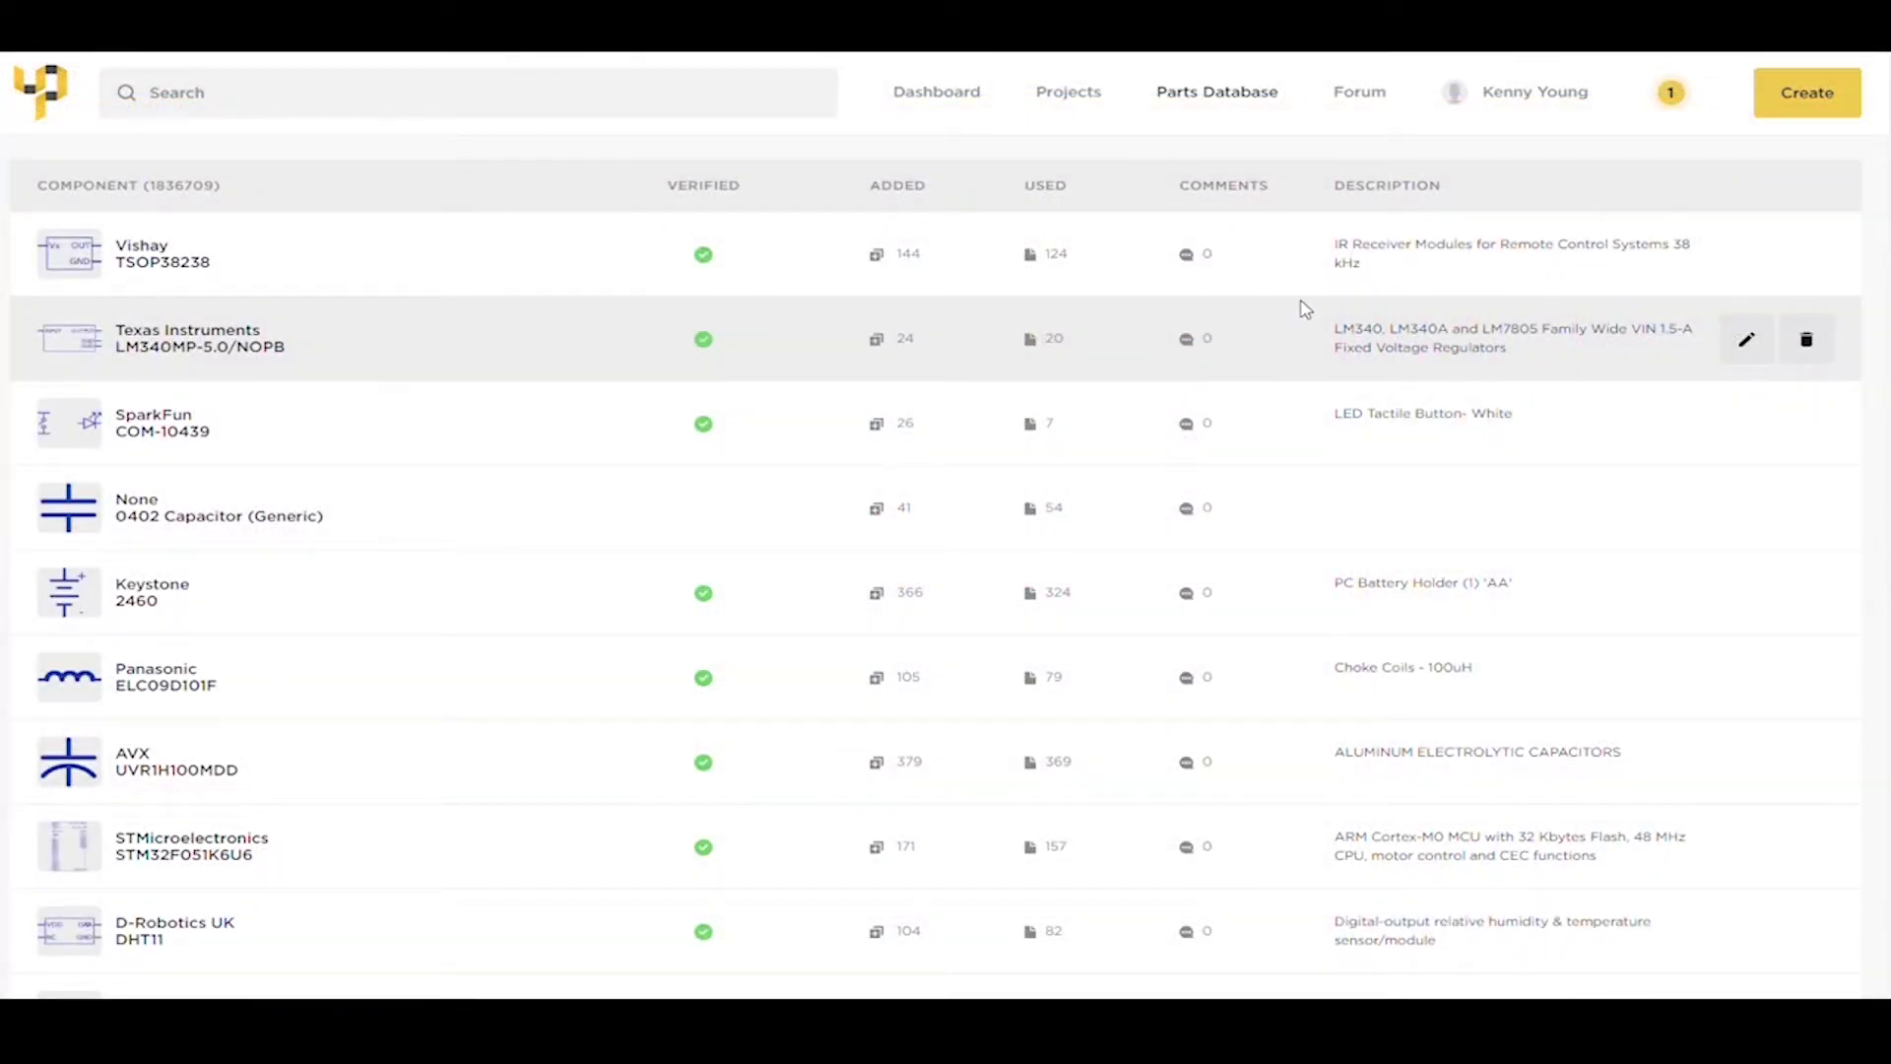
{"action": "scroll", "coordinate": [1303, 308], "scroll_direction": "down", "scroll_amount": 5}
{"action": "scroll", "coordinate": [1302, 308], "scroll_direction": "down", "scroll_amount": 5}
{"action": "scroll", "coordinate": [1298, 292], "scroll_direction": "down", "scroll_amount": 3}
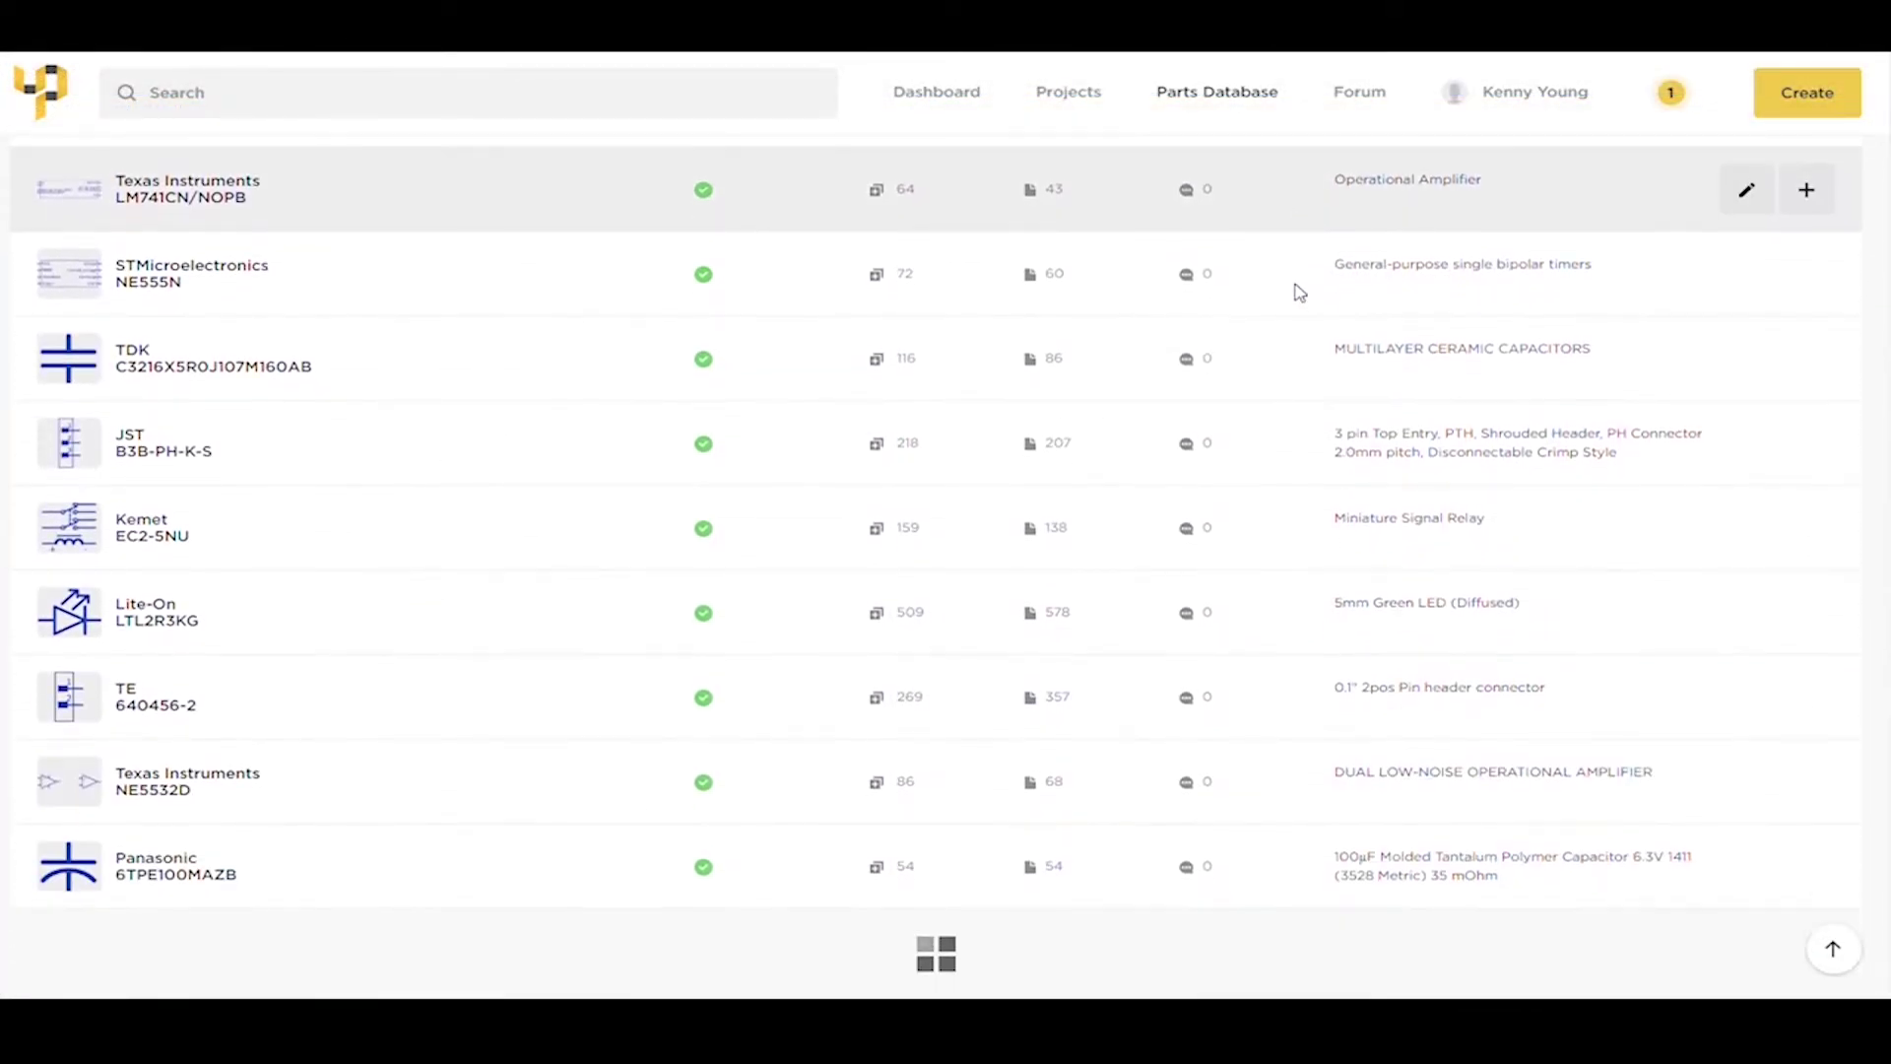
{"action": "scroll", "coordinate": [443, 650], "scroll_direction": "down", "scroll_amount": 2}
{"action": "scroll", "coordinate": [371, 665], "scroll_direction": "up", "scroll_amount": 8}
{"action": "scroll", "coordinate": [369, 444], "scroll_direction": "up", "scroll_amount": 5}
- Add the Texas Instruments LM4780TA to the library, then view the STM32F051K6U6 part page
{"action": "left_click", "coordinate": [291, 93]}
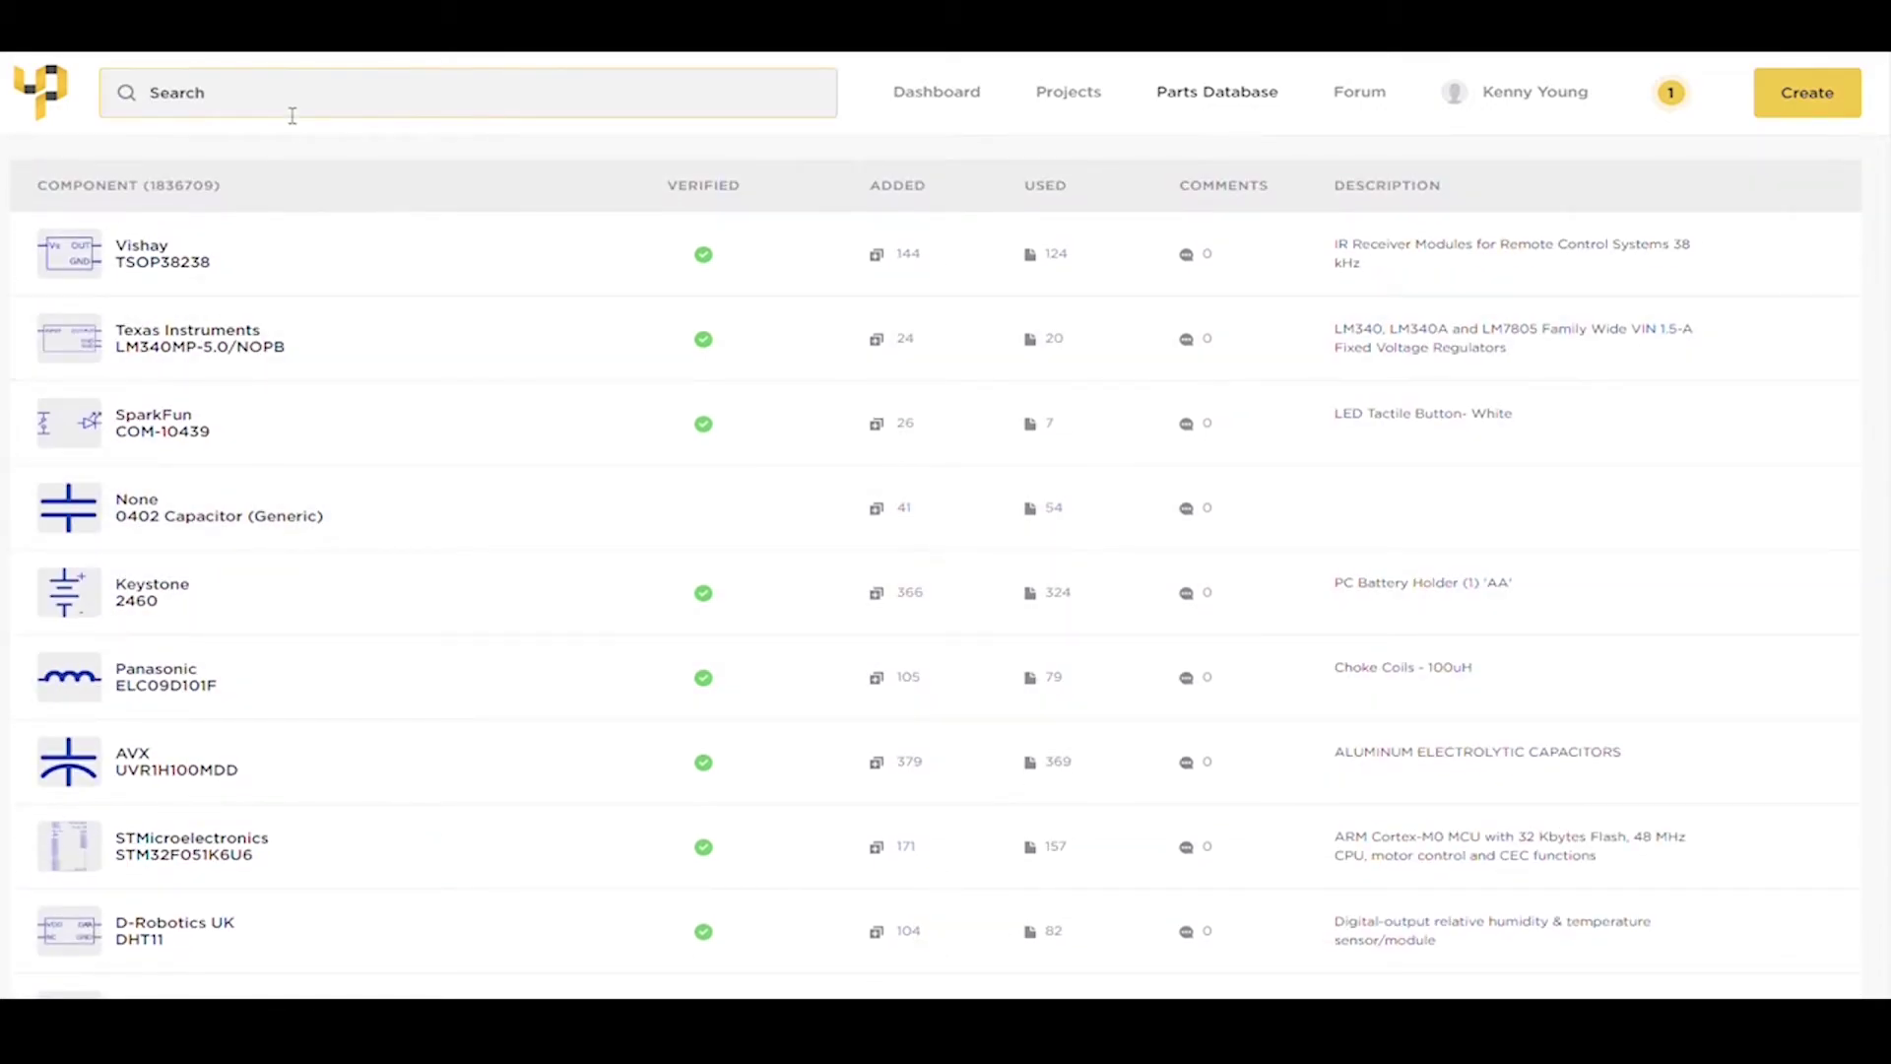
{"action": "type", "text": "Texas"}
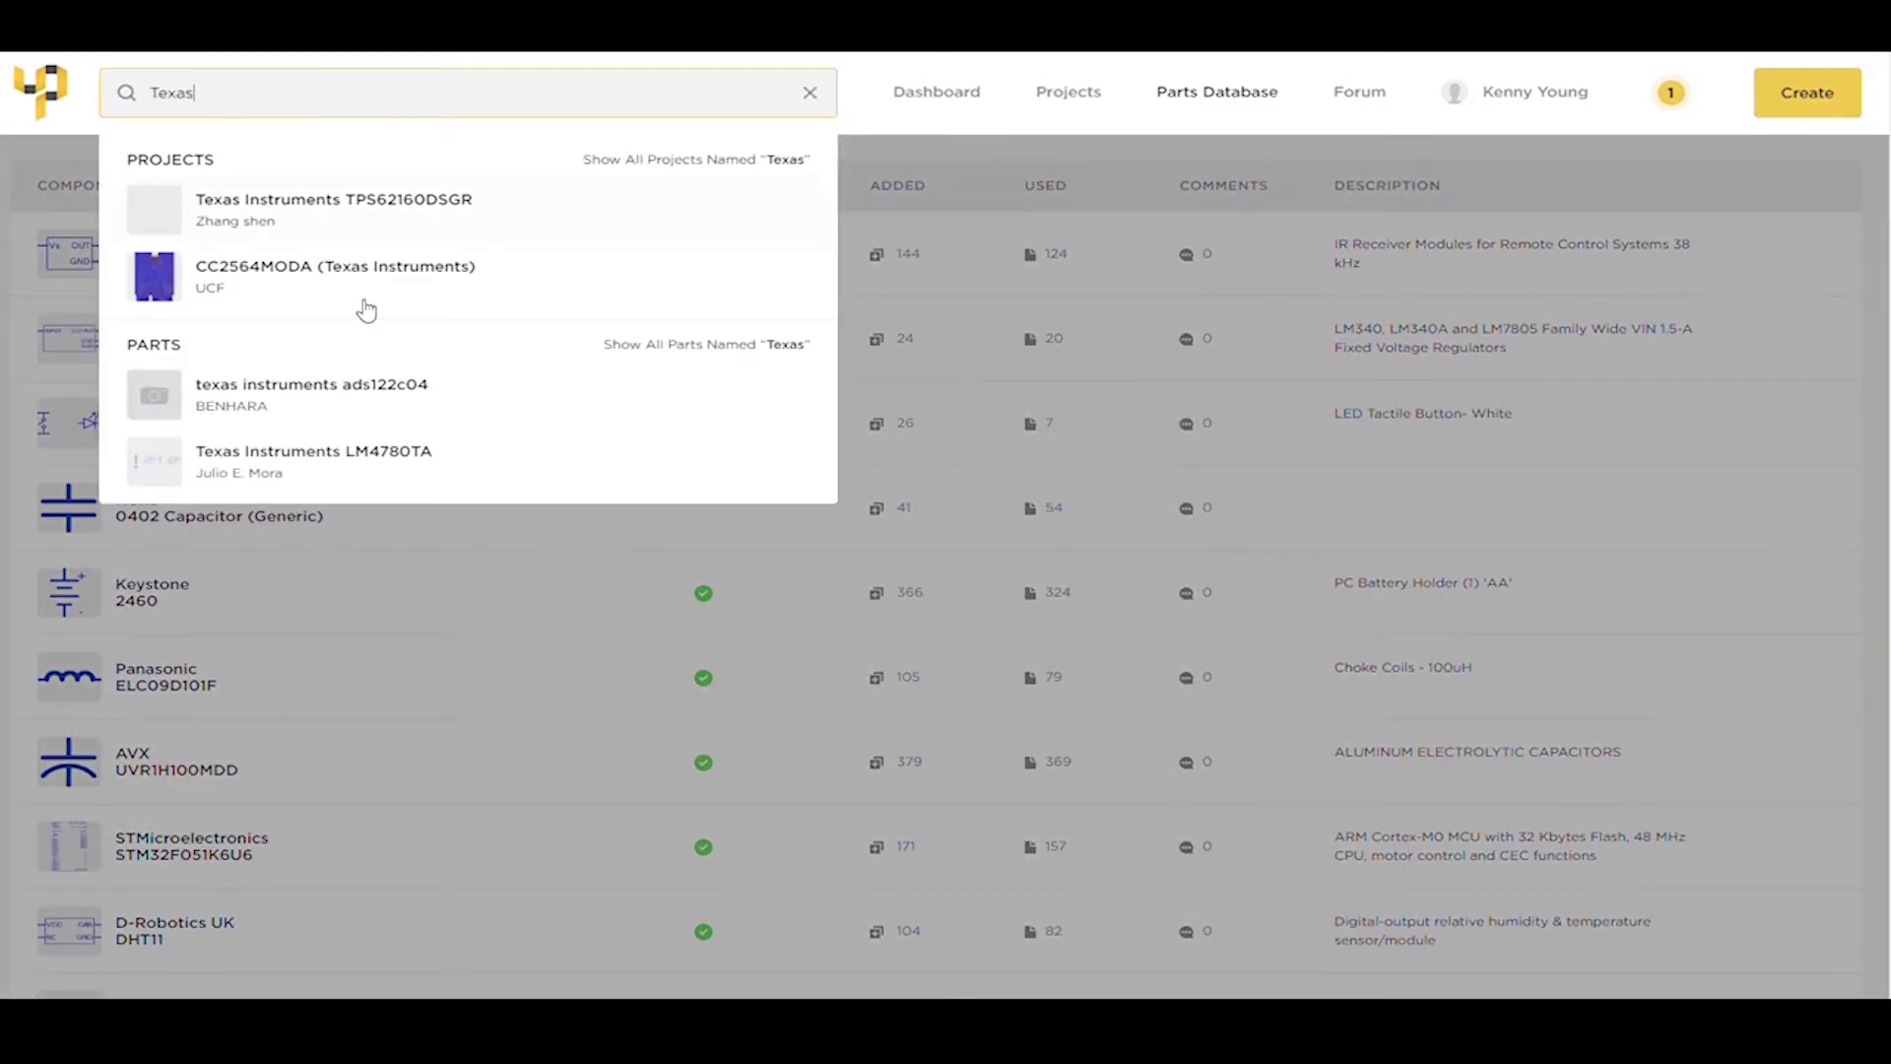
{"action": "left_click", "coordinate": [315, 460]}
{"action": "scroll", "coordinate": [1523, 392], "scroll_direction": "down", "scroll_amount": 5}
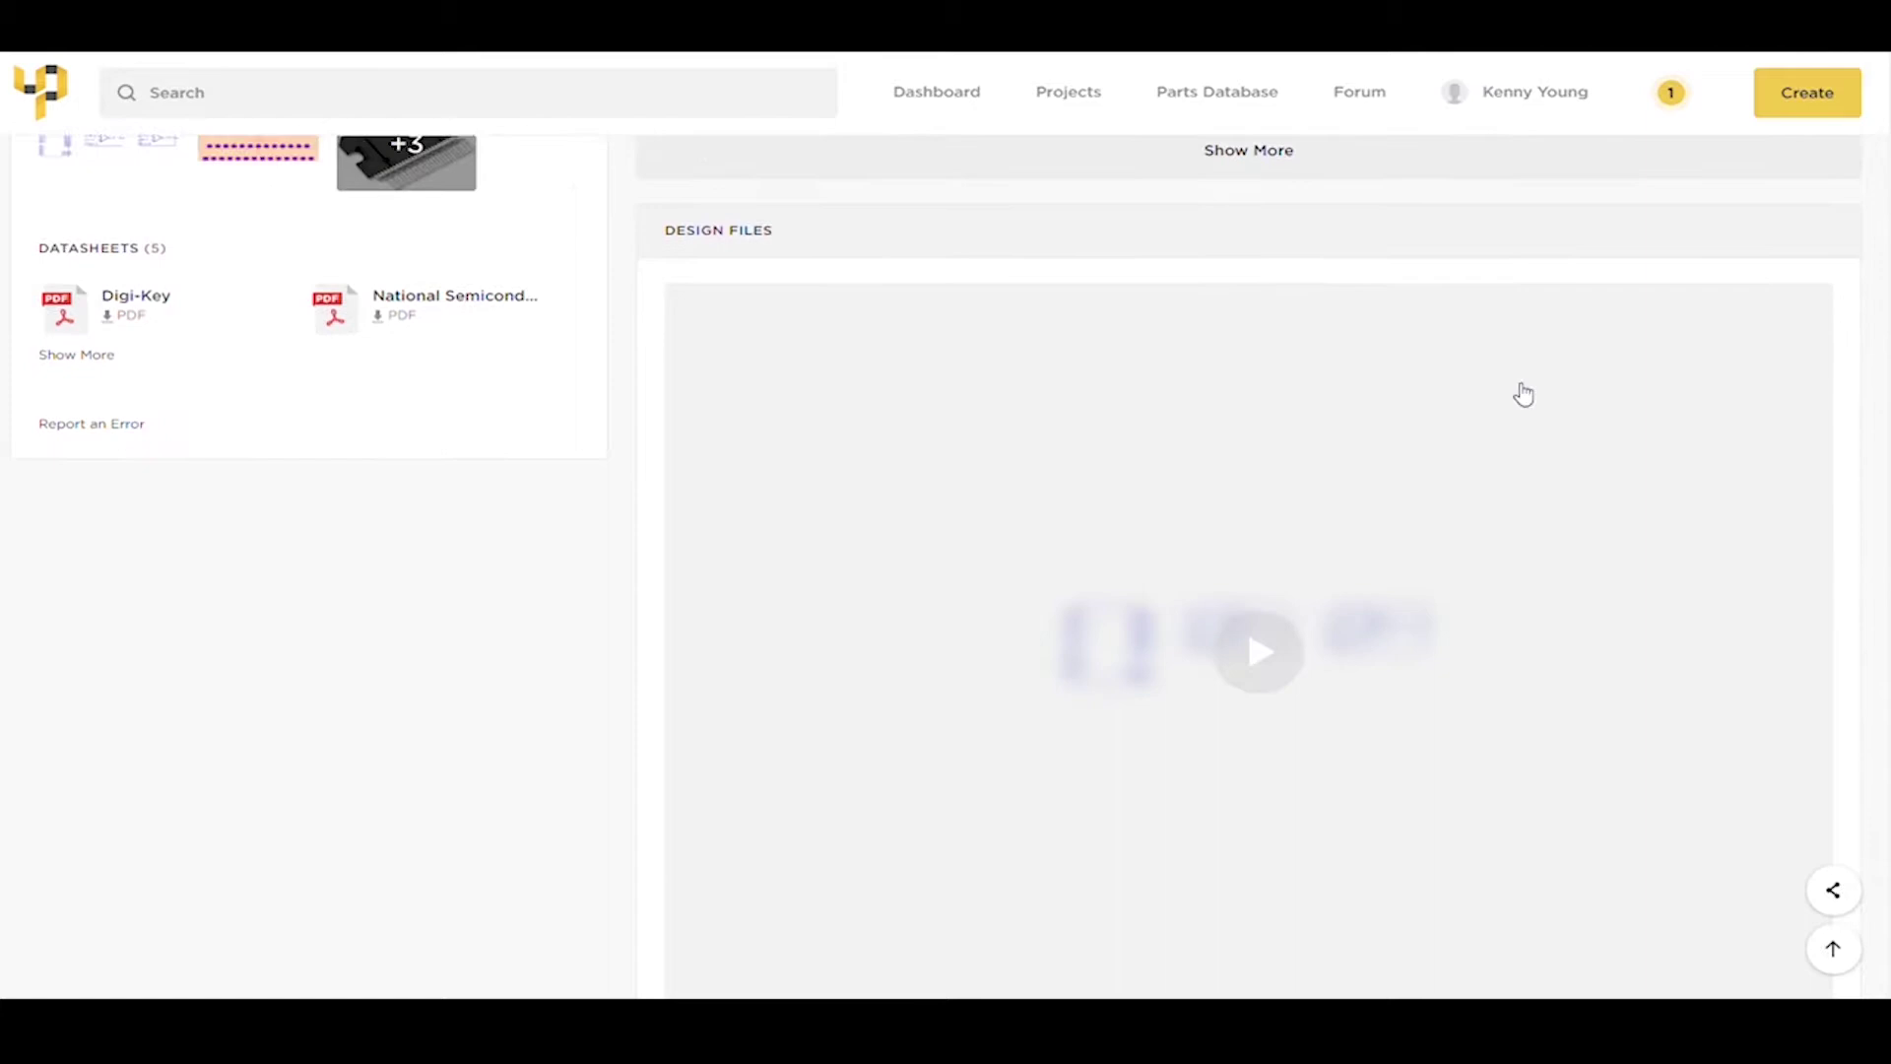
{"action": "scroll", "coordinate": [1522, 392], "scroll_direction": "down", "scroll_amount": 4}
{"action": "scroll", "coordinate": [1523, 392], "scroll_direction": "down", "scroll_amount": 2}
{"action": "scroll", "coordinate": [1522, 391], "scroll_direction": "up", "scroll_amount": 11}
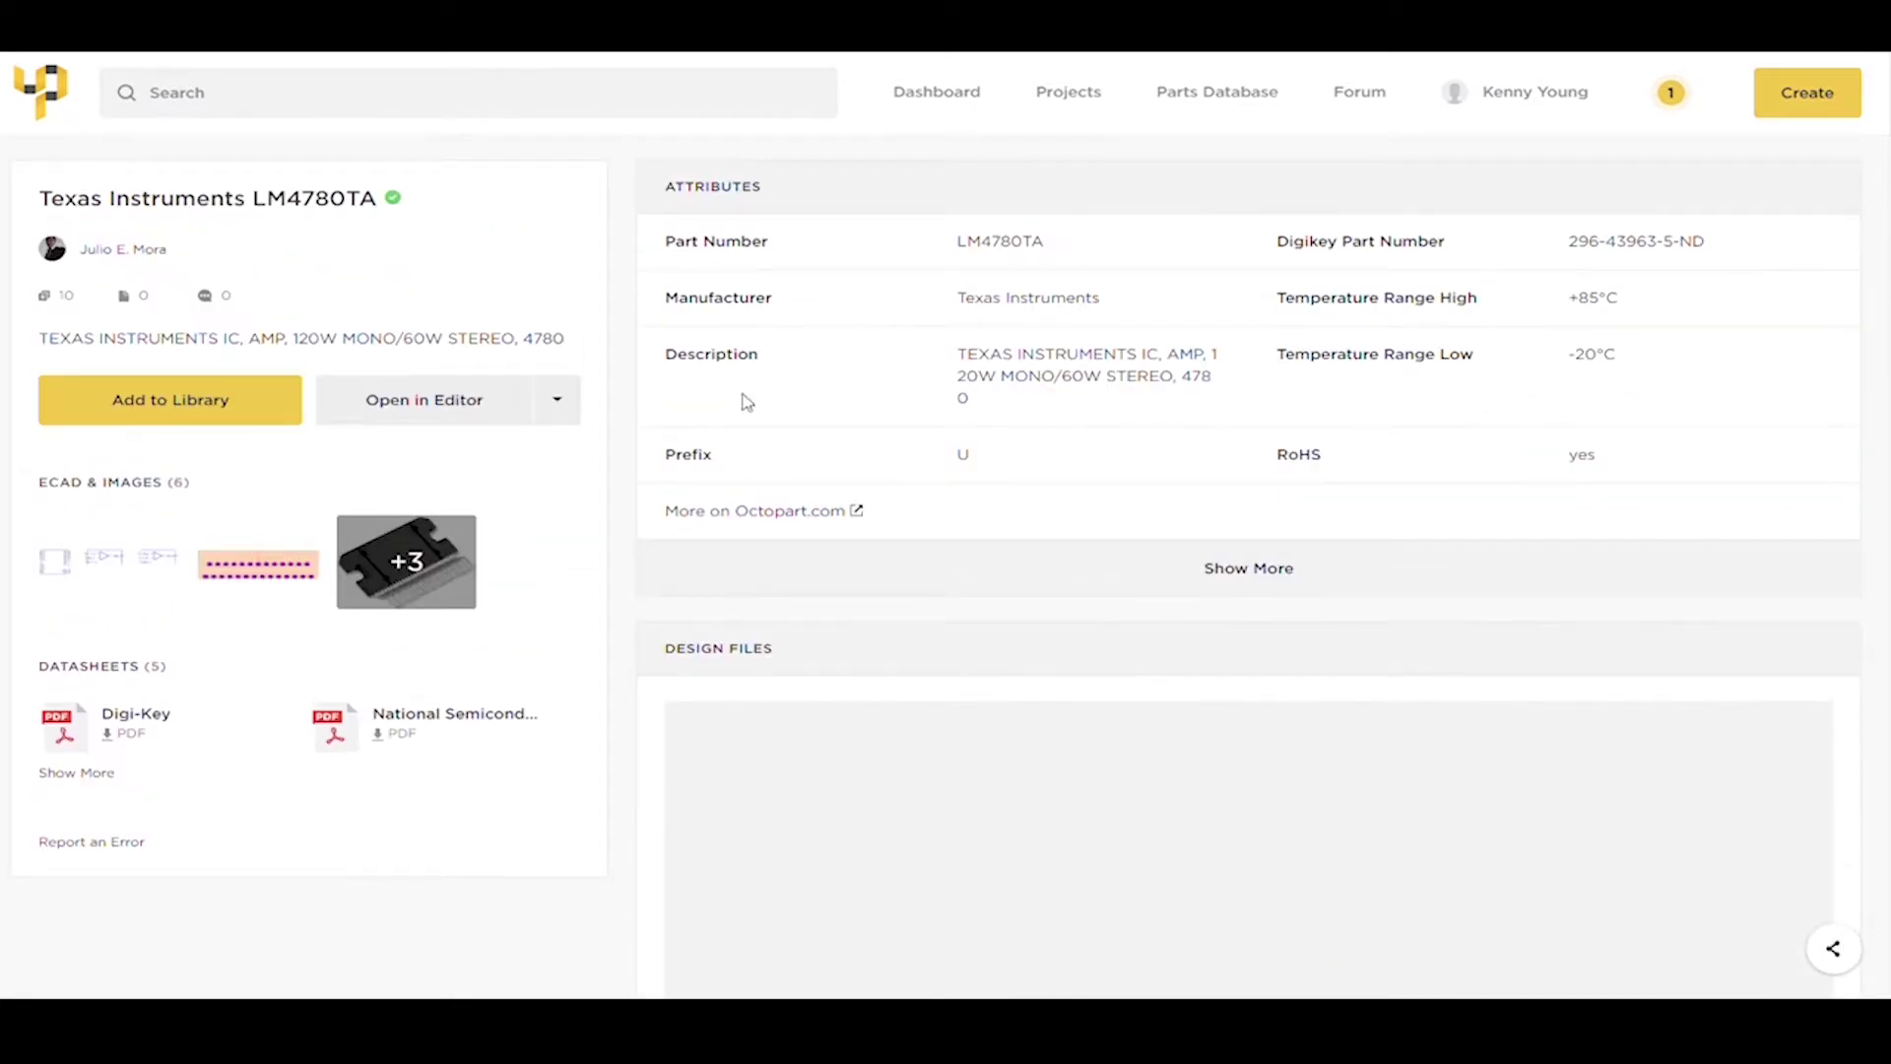
{"action": "left_click", "coordinate": [229, 409]}
{"action": "left_click", "coordinate": [1215, 91]}
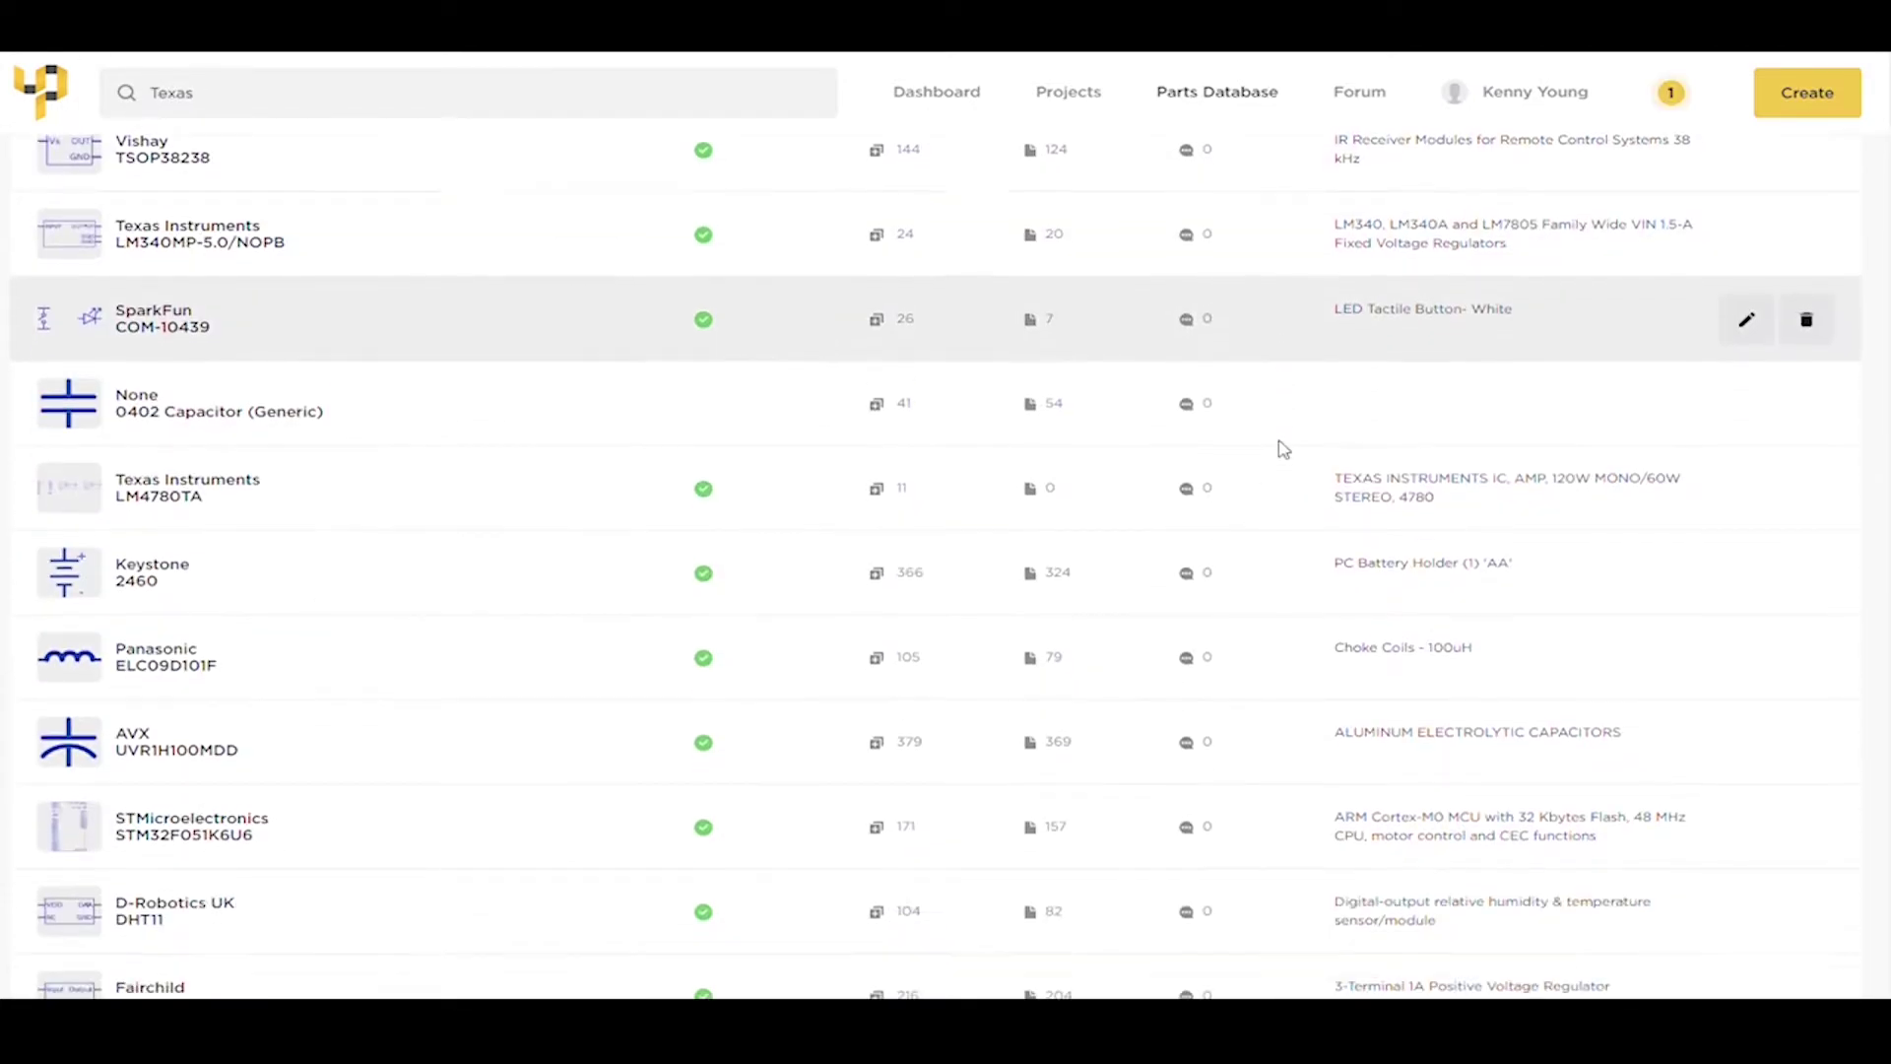
{"action": "scroll", "coordinate": [1271, 444], "scroll_direction": "down", "scroll_amount": 3}
{"action": "left_click", "coordinate": [193, 617]}
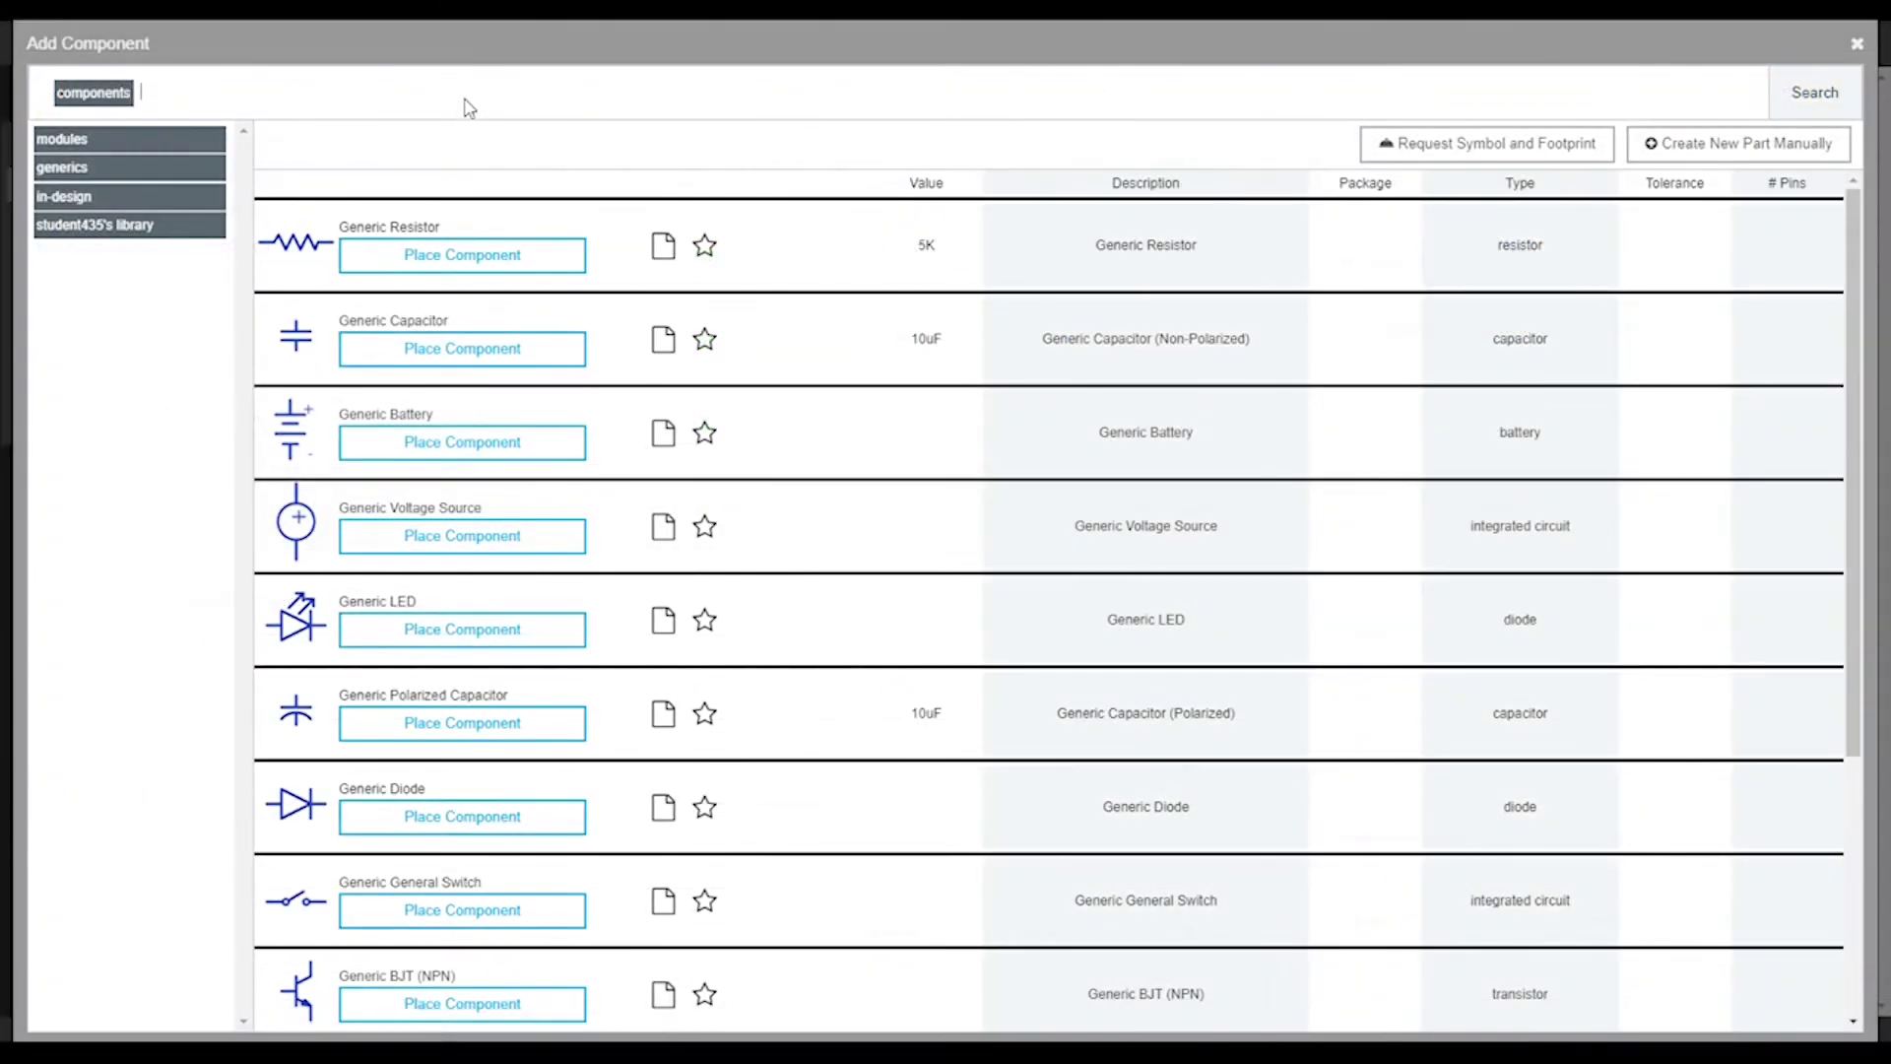
{"action": "type", "text": "KBL10-E4/51"}
- Search for KBL10-E4/51 and request a symbol and footprint for it
{"action": "key", "text": "Return"}
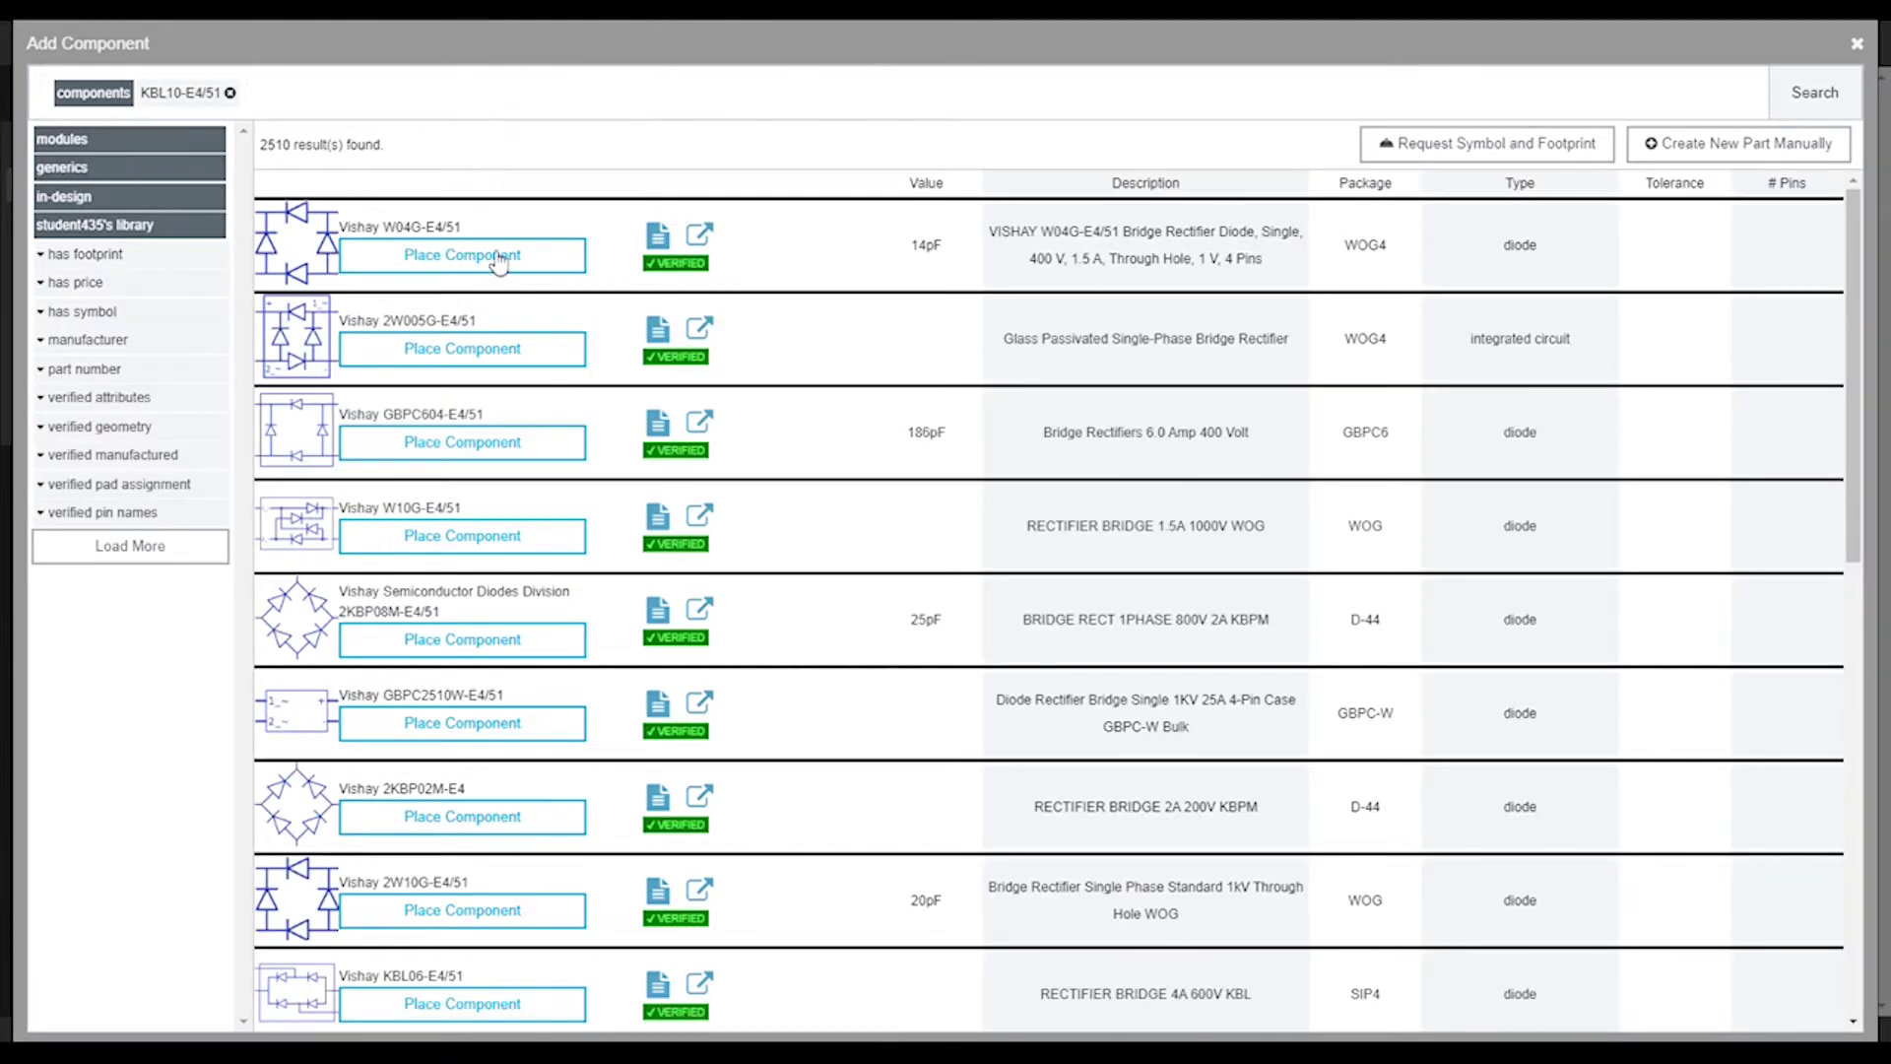
{"action": "scroll", "coordinate": [735, 279], "scroll_direction": "down", "scroll_amount": 3}
{"action": "scroll", "coordinate": [735, 280], "scroll_direction": "down", "scroll_amount": 2}
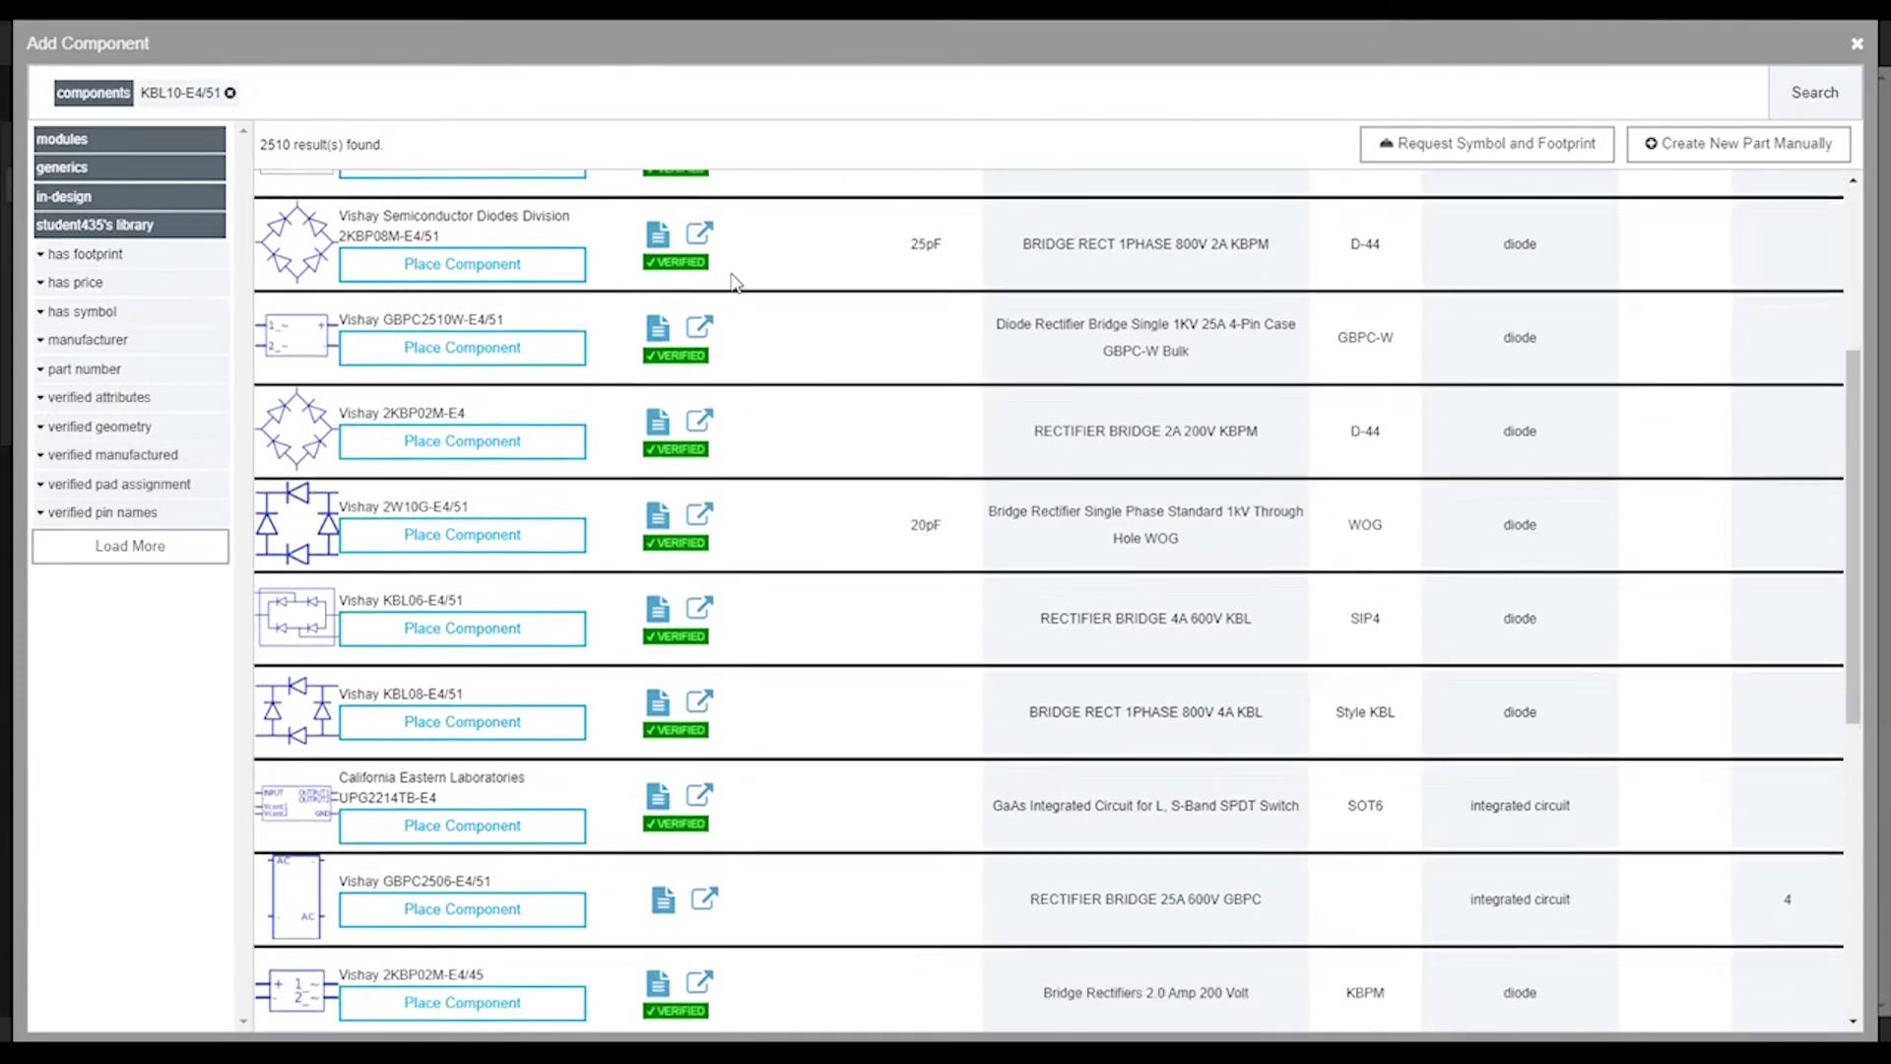
{"action": "scroll", "coordinate": [733, 279], "scroll_direction": "up", "scroll_amount": 5}
{"action": "left_click", "coordinate": [1383, 142]}
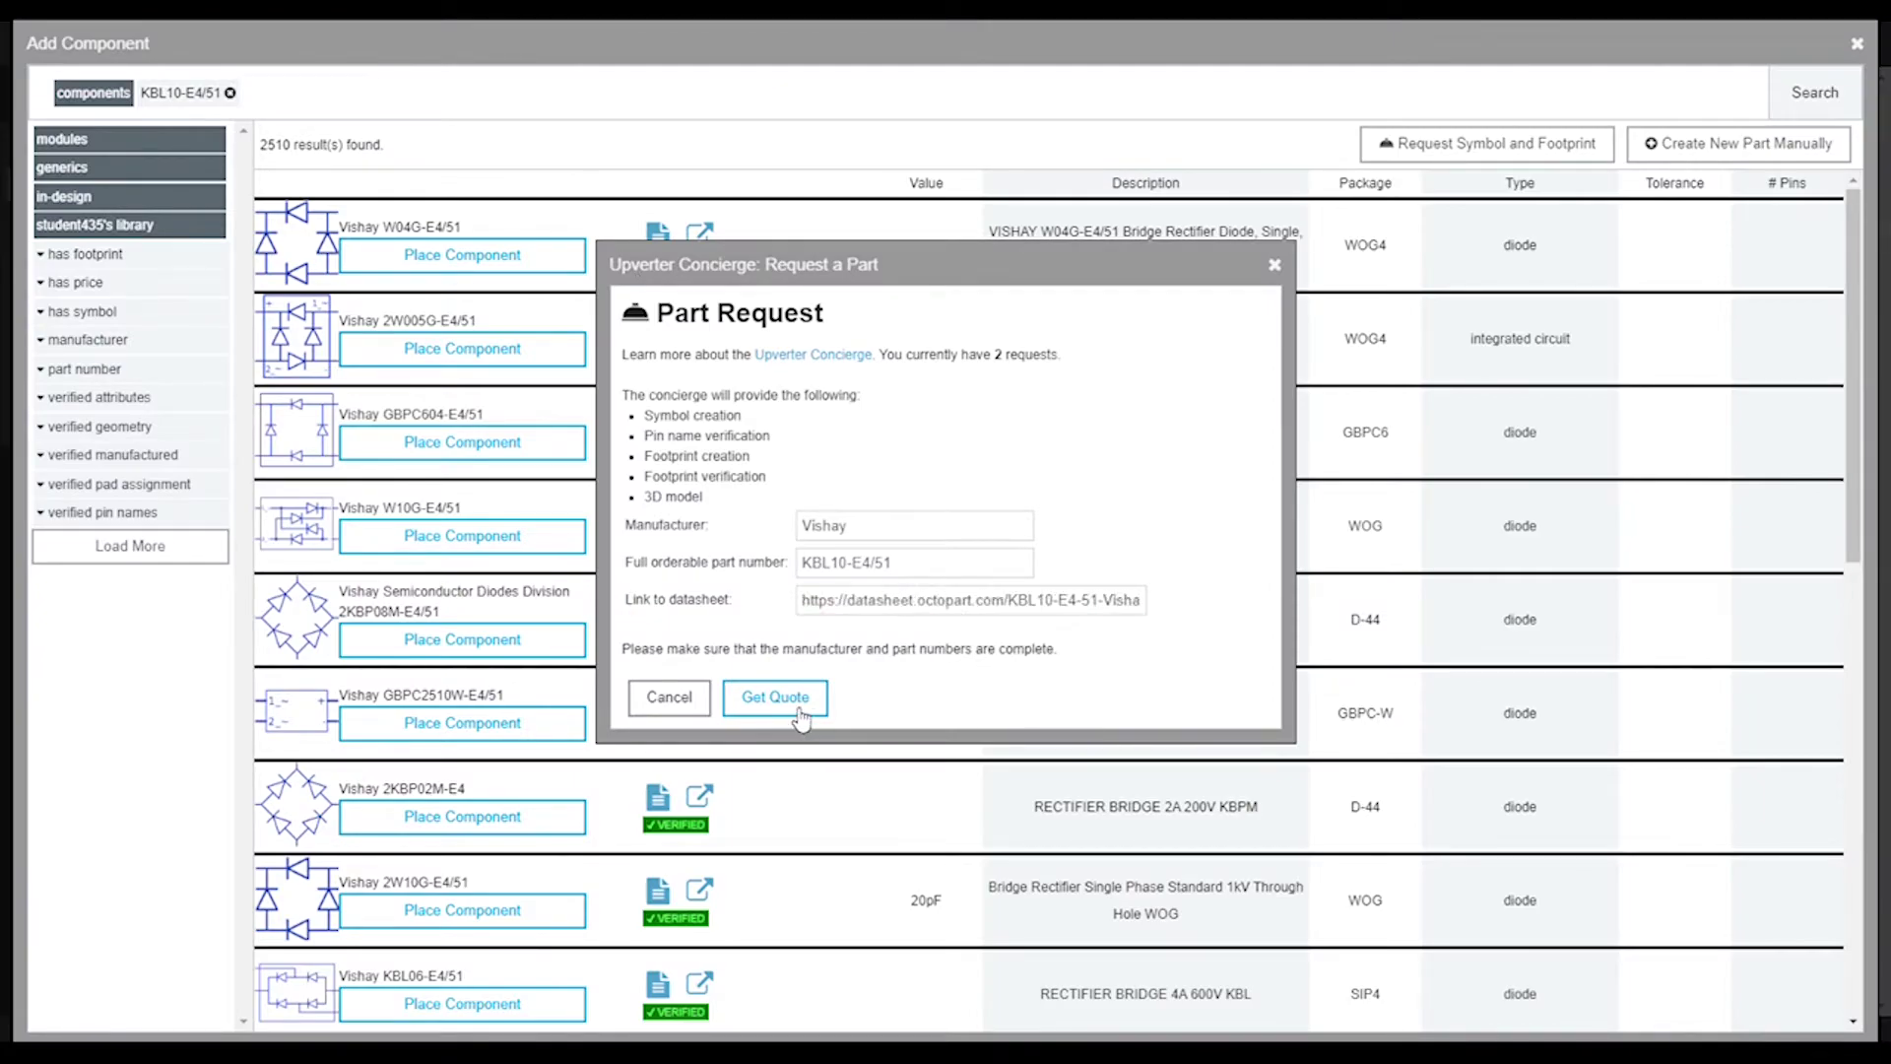
- Get a quote for the KBL10-E4/51 part request and place the order
{"action": "left_click", "coordinate": [775, 695]}
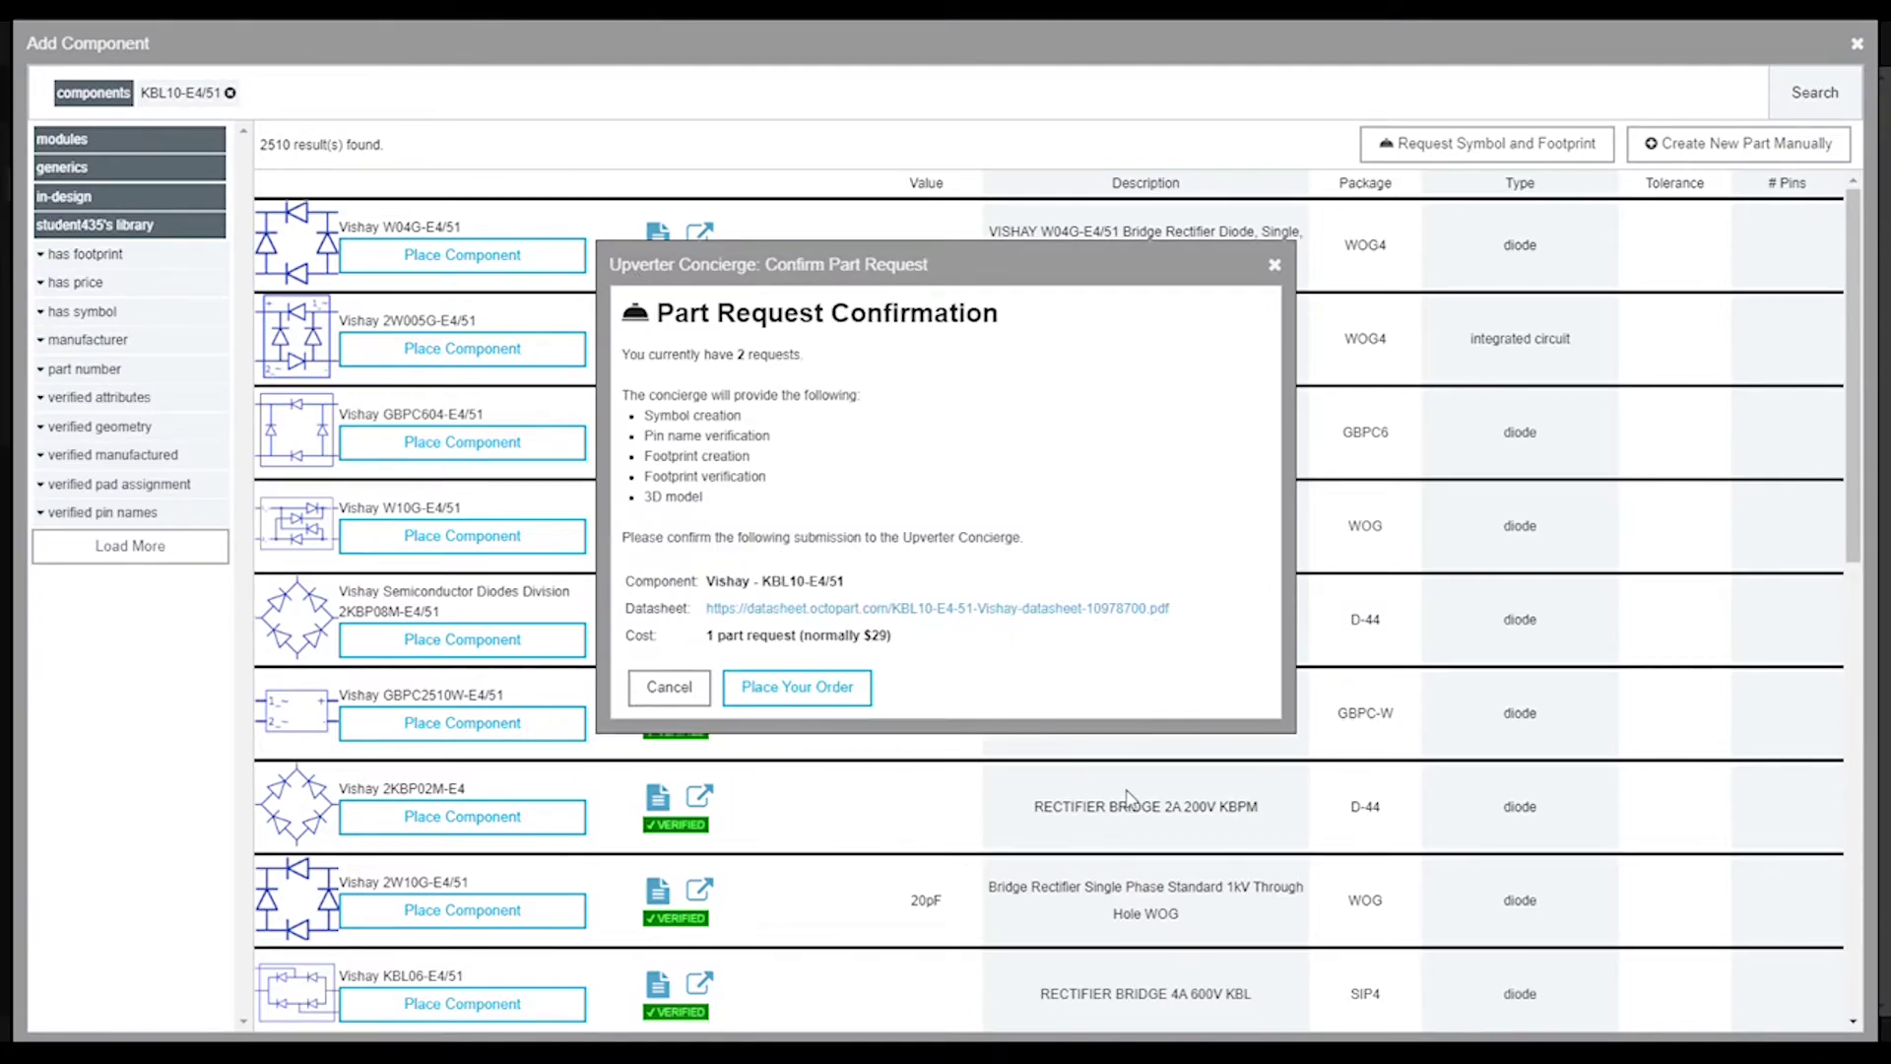
{"action": "left_click", "coordinate": [848, 695]}
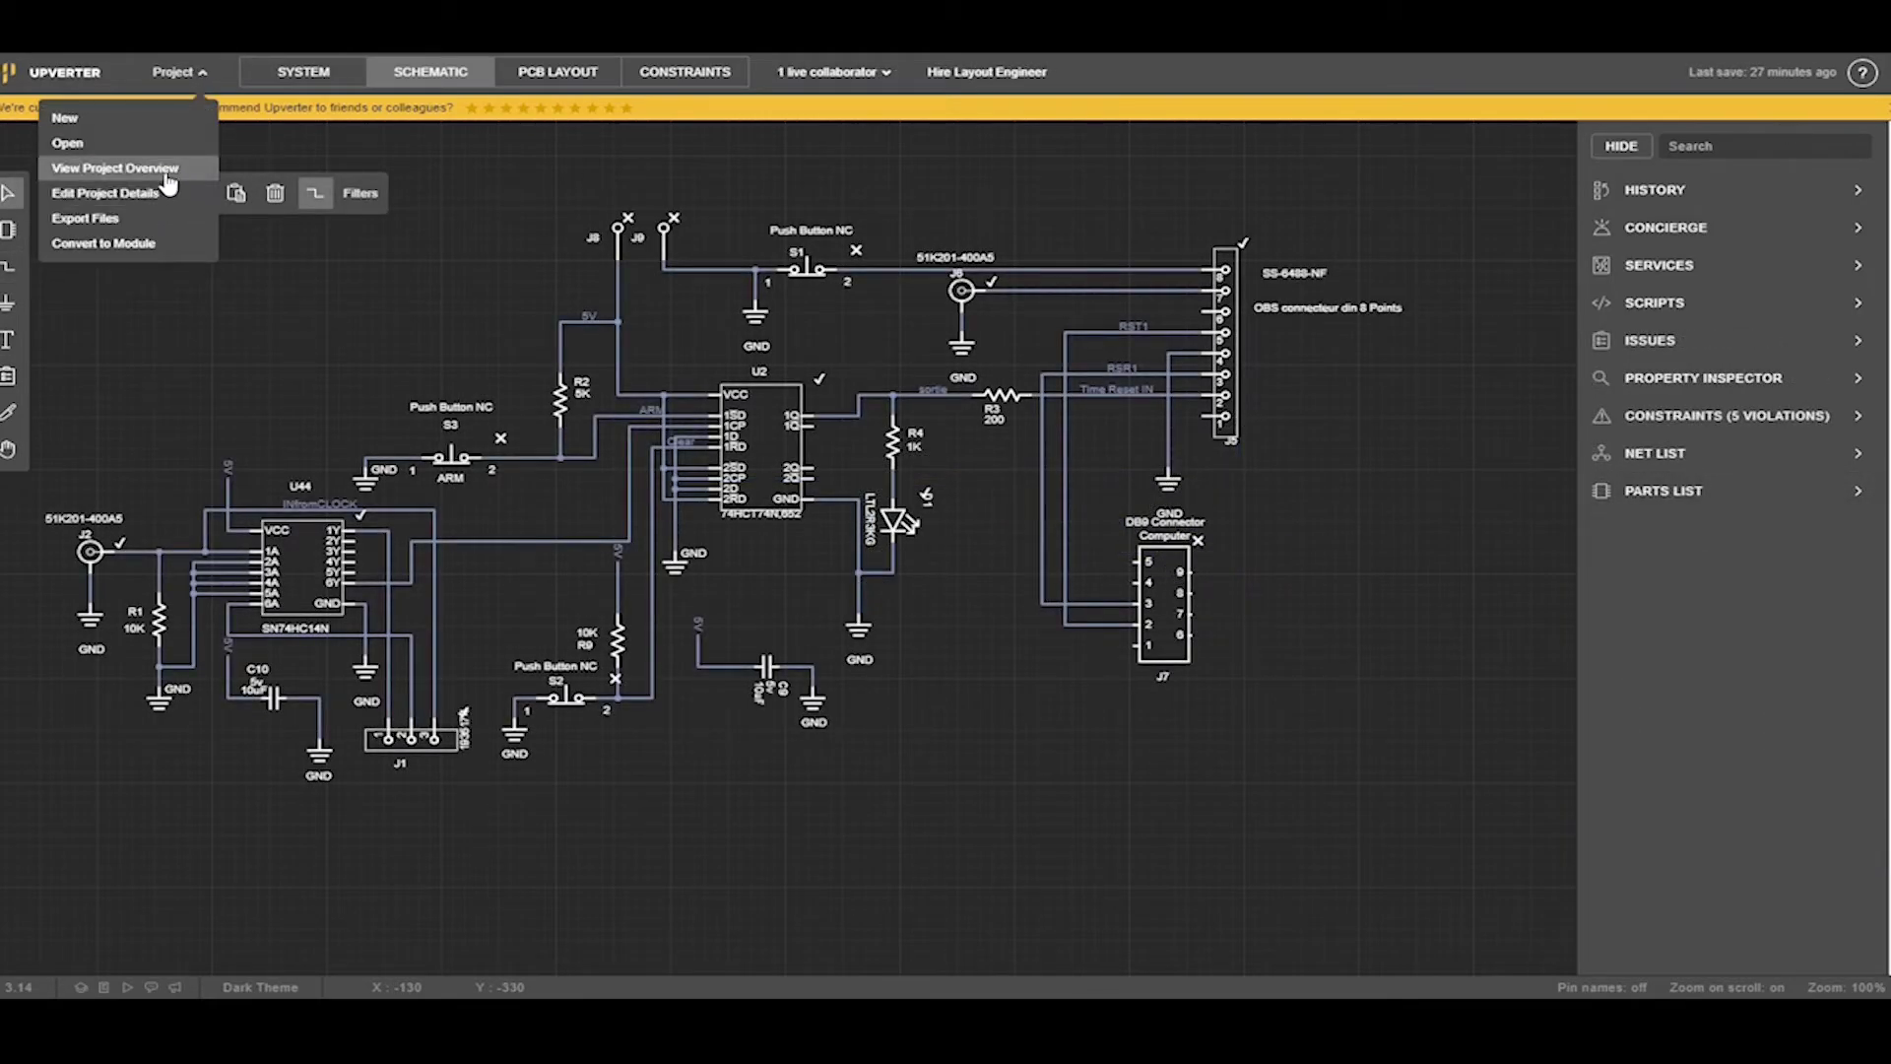
- From the ComBox project overview, download the Bill of Materials as CSV
{"action": "left_click", "coordinate": [116, 169]}
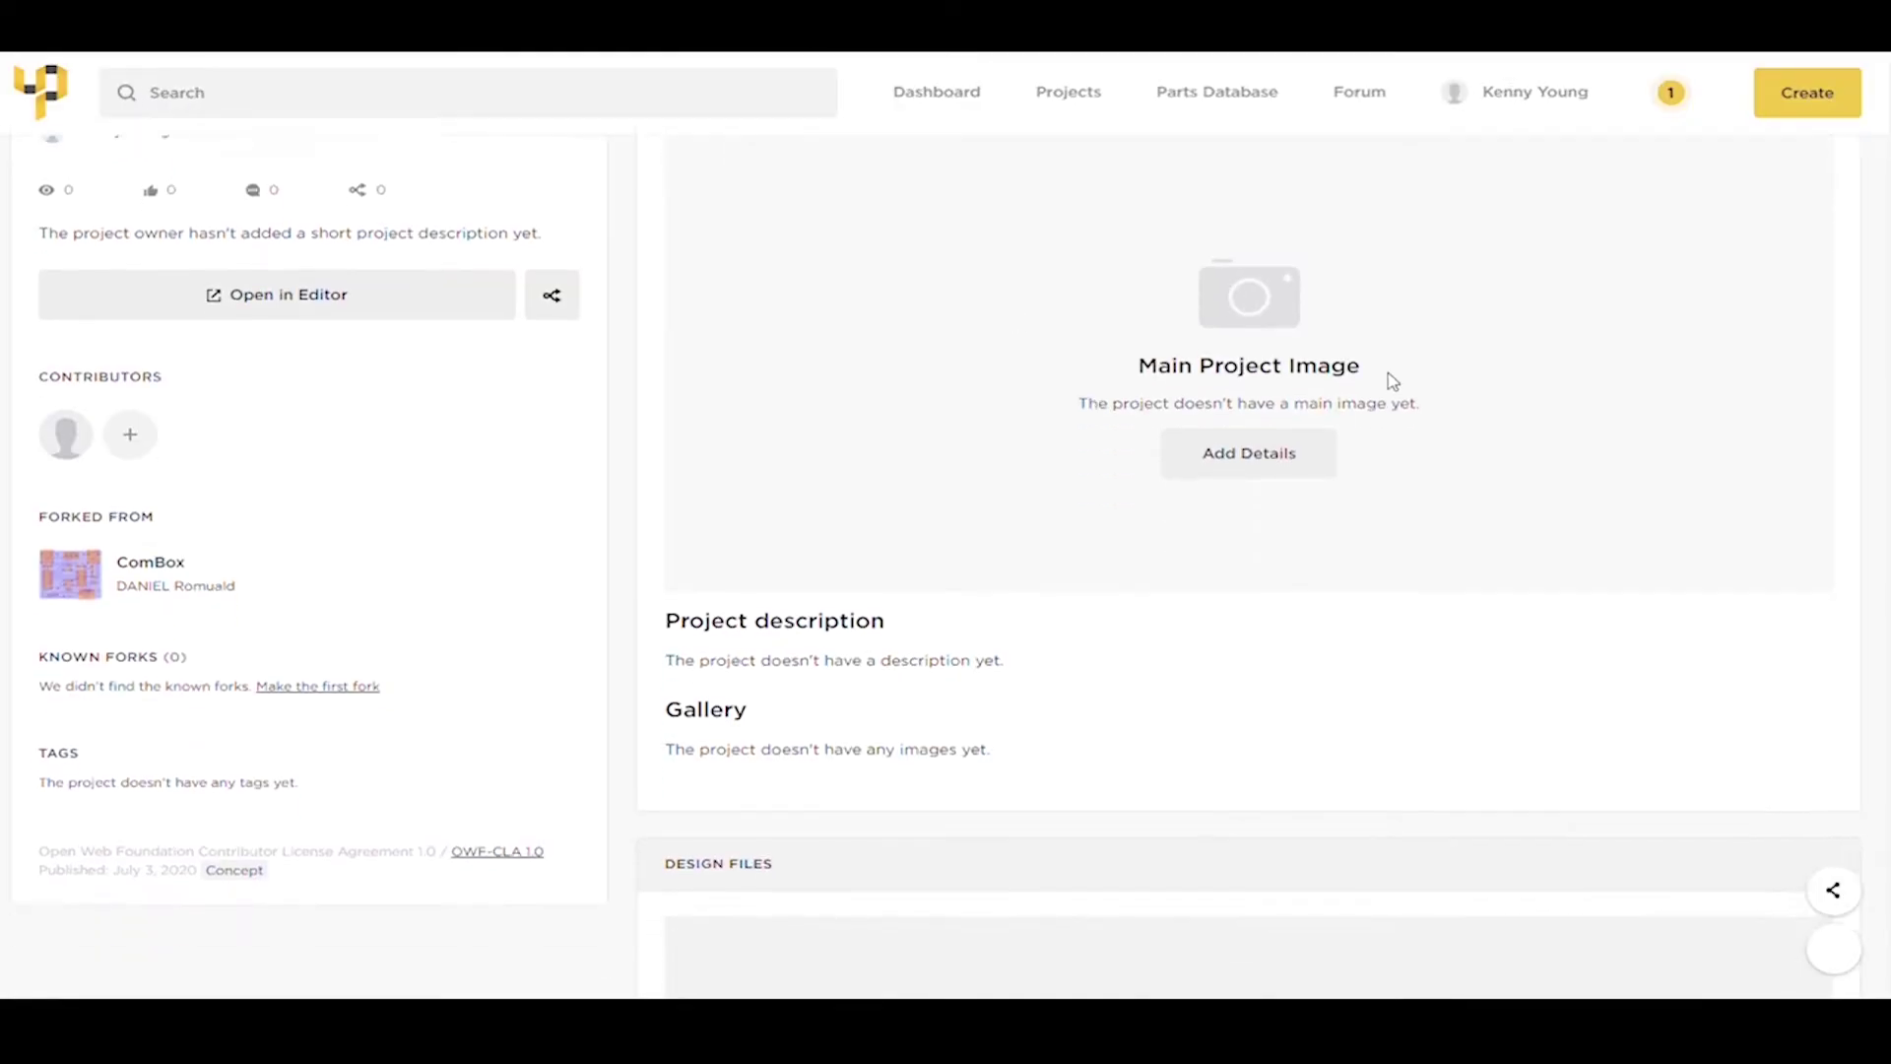
{"action": "scroll", "coordinate": [1389, 383], "scroll_direction": "down", "scroll_amount": 5}
{"action": "scroll", "coordinate": [1389, 381], "scroll_direction": "down", "scroll_amount": 5}
{"action": "scroll", "coordinate": [1345, 381], "scroll_direction": "down", "scroll_amount": 5}
{"action": "left_click", "coordinate": [1248, 724]}
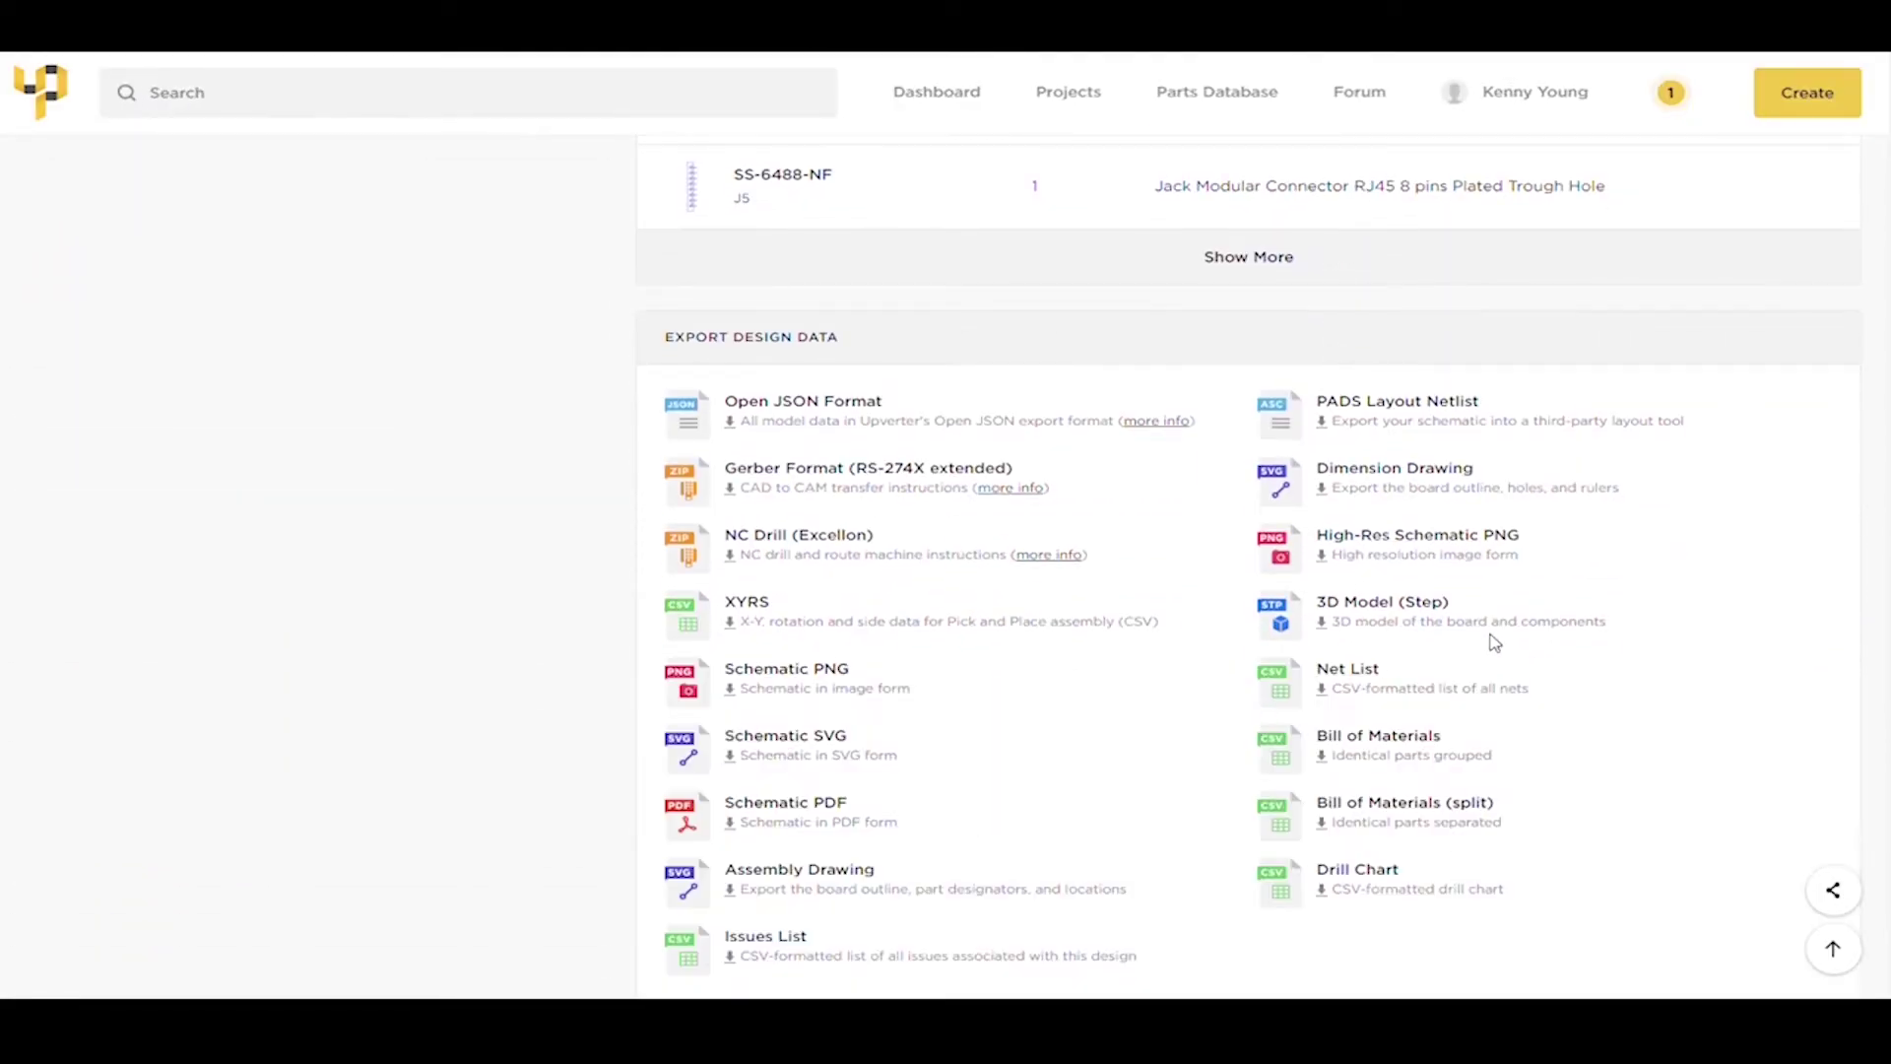
{"action": "scroll", "coordinate": [1430, 546], "scroll_direction": "down", "scroll_amount": 3}
{"action": "left_click", "coordinate": [1429, 547]}
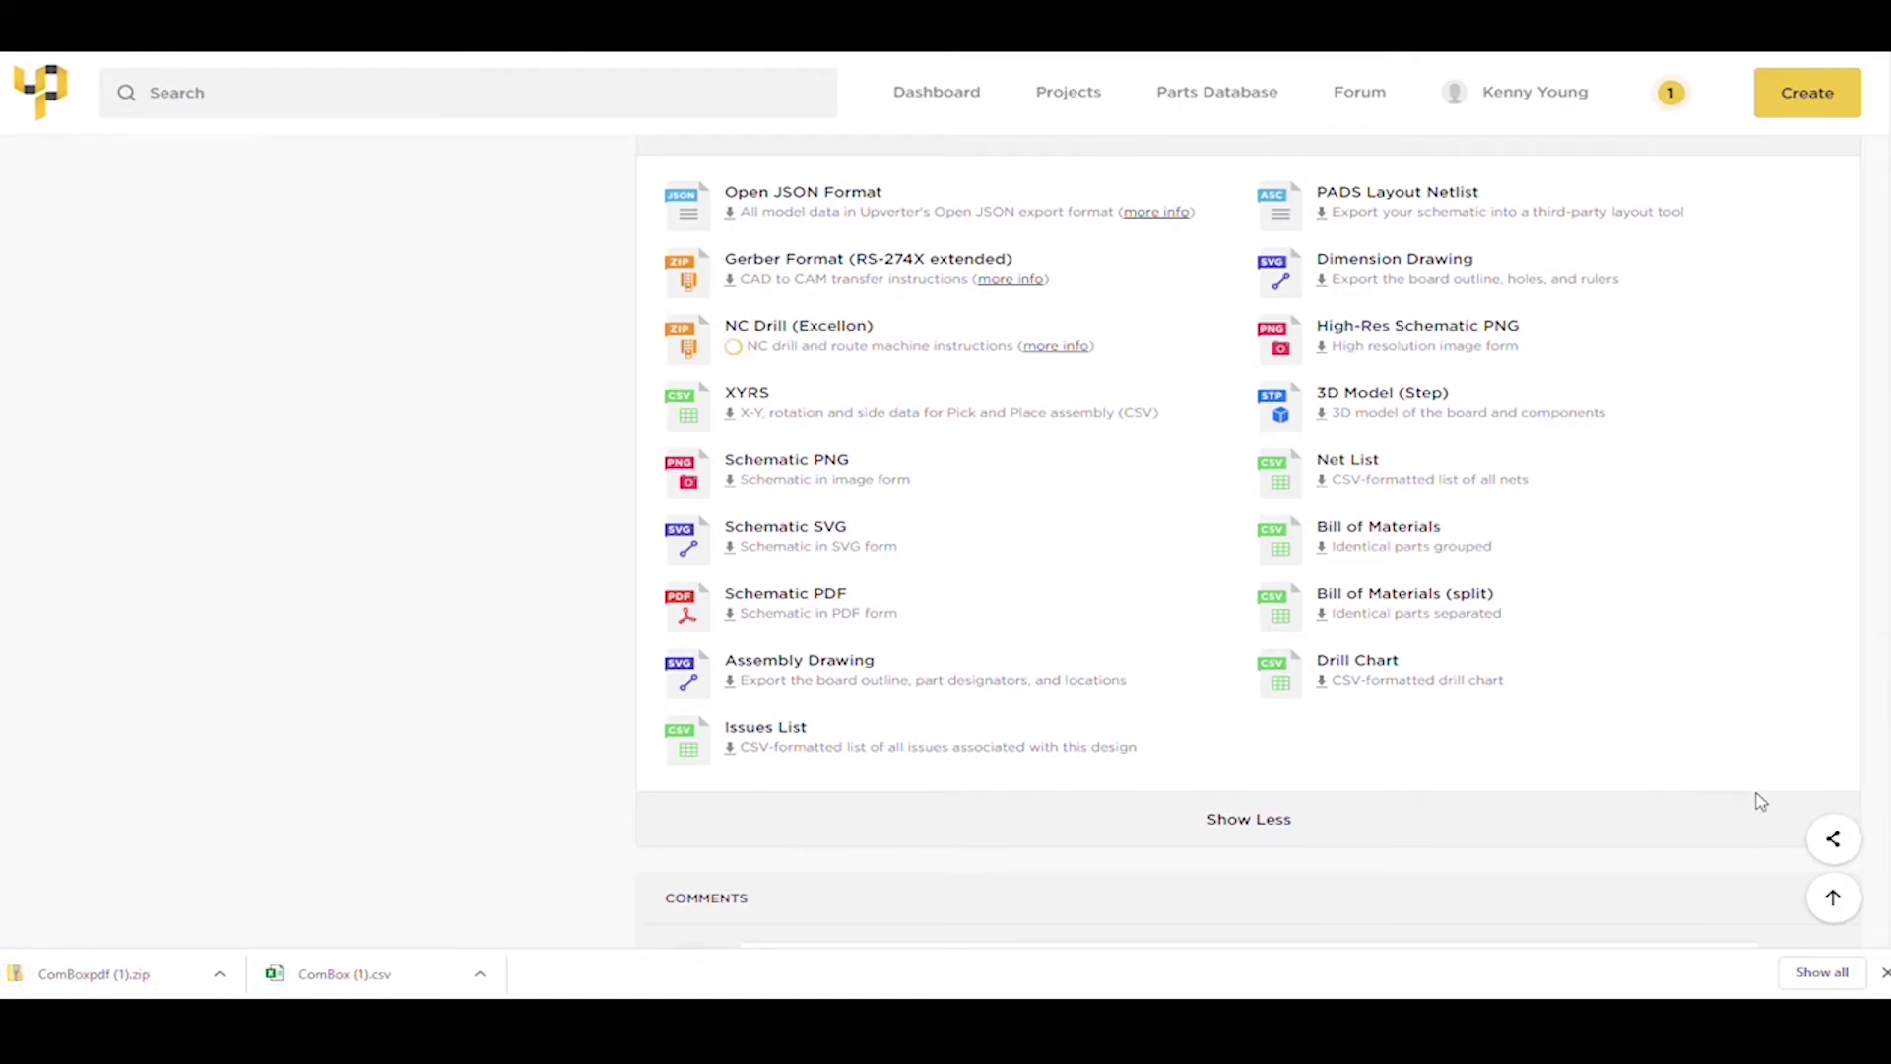
- Bring up the project's sharing options and select the embed code
{"action": "left_click", "coordinate": [1832, 840]}
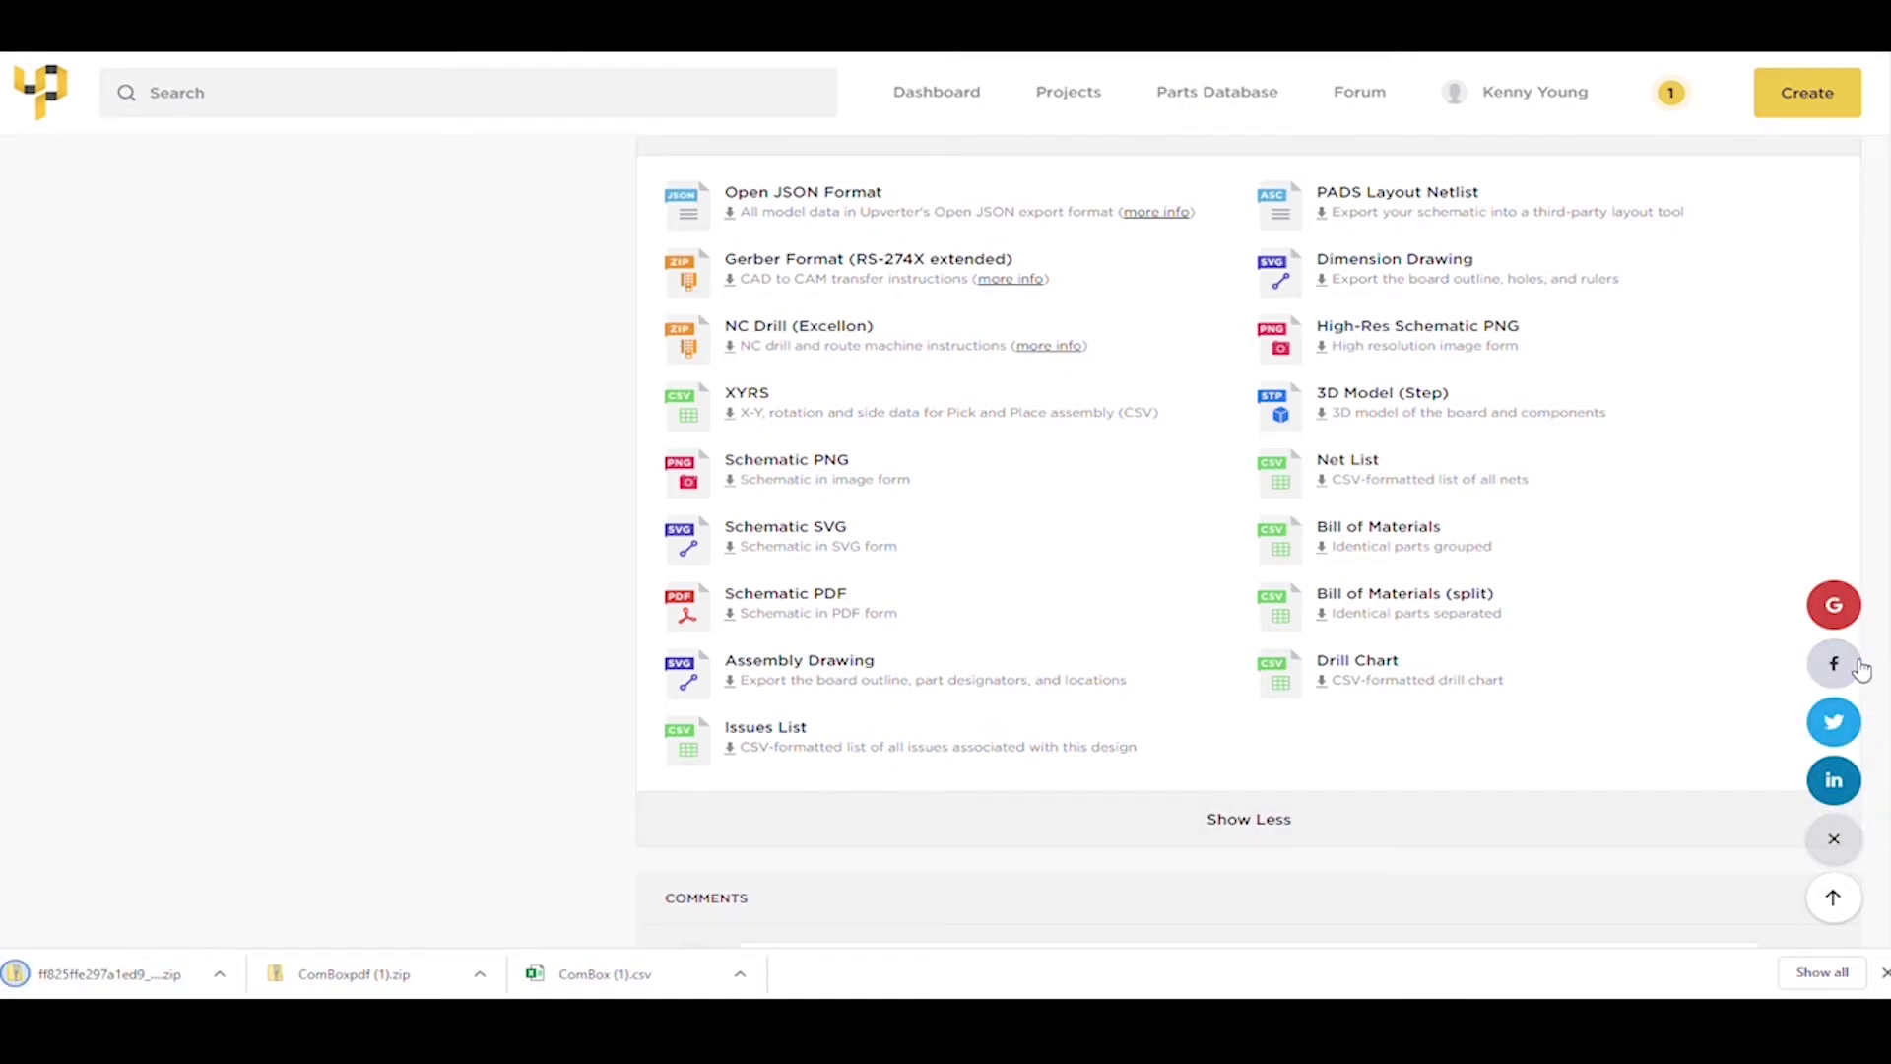
{"action": "scroll", "coordinate": [1871, 533], "scroll_direction": "up", "scroll_amount": 5}
{"action": "scroll", "coordinate": [1871, 532], "scroll_direction": "up", "scroll_amount": 5}
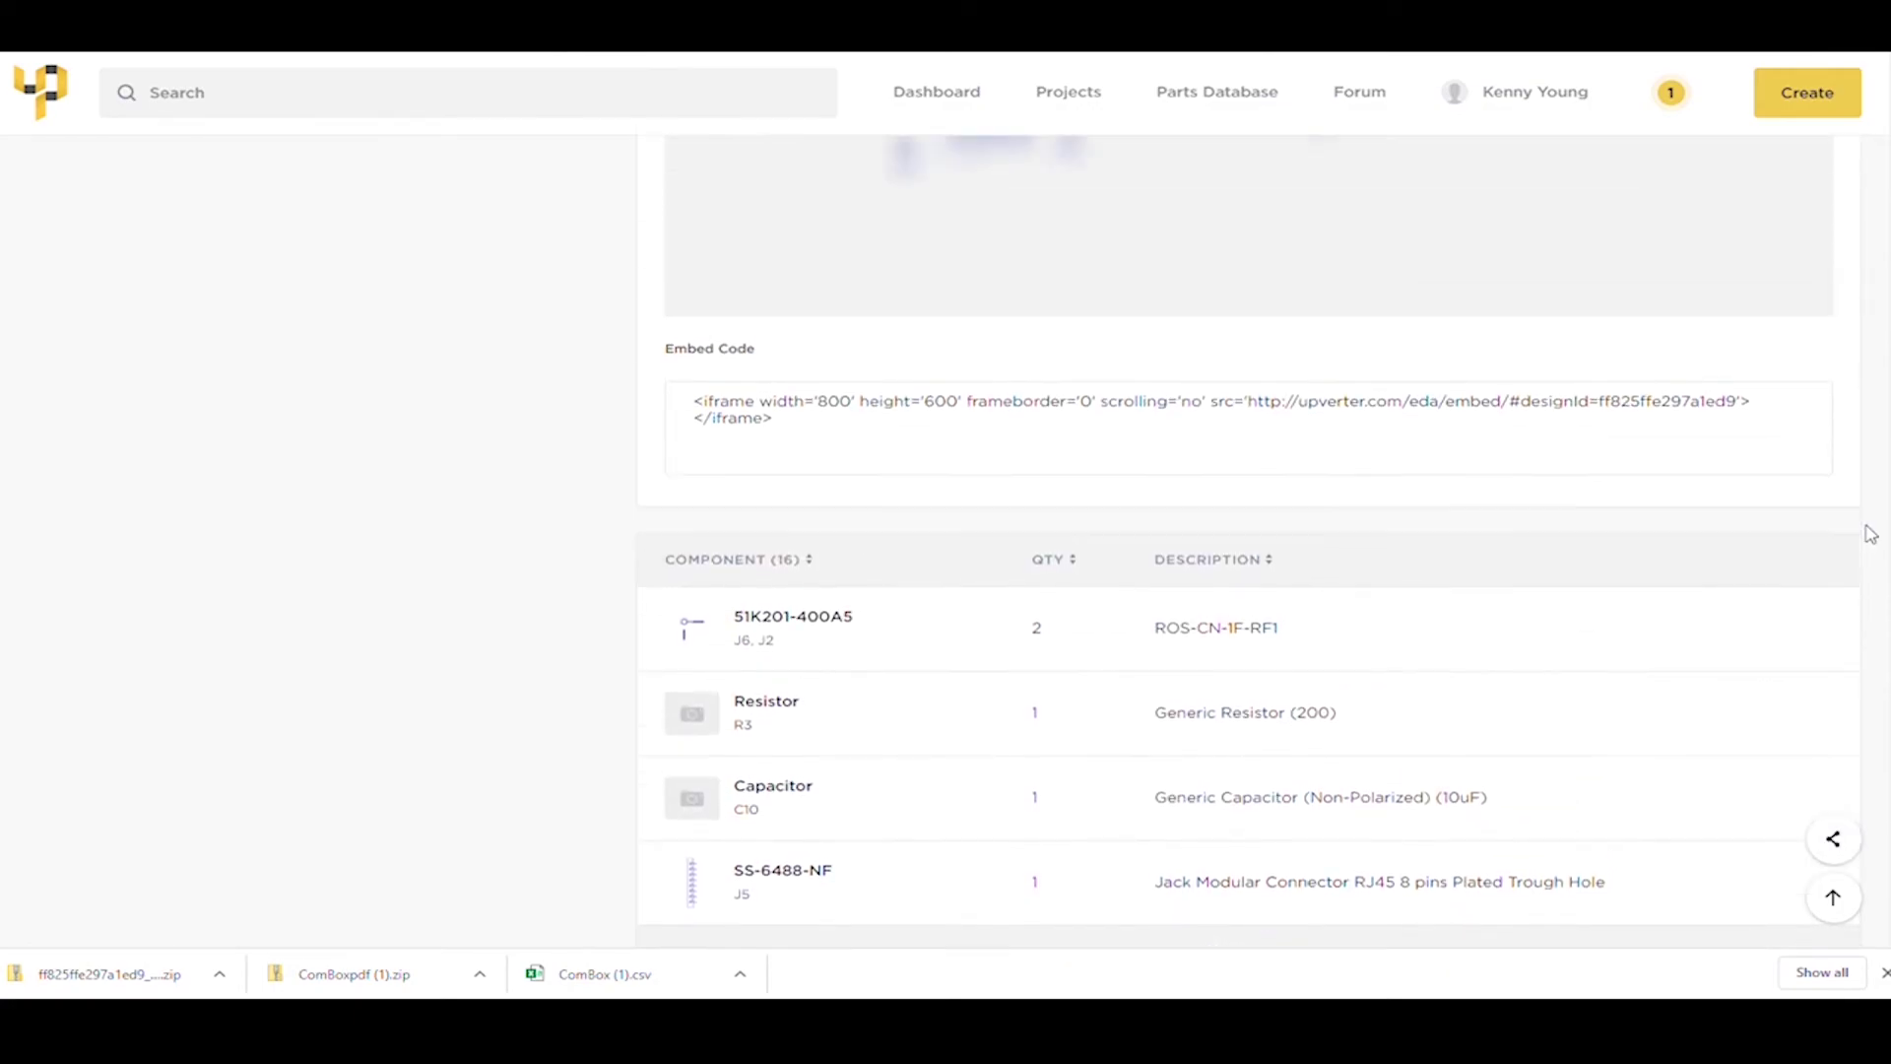
{"action": "scroll", "coordinate": [1871, 532], "scroll_direction": "up", "scroll_amount": 1}
{"action": "triple_click", "coordinate": [886, 444]}
{"action": "left_click", "coordinate": [492, 516]}
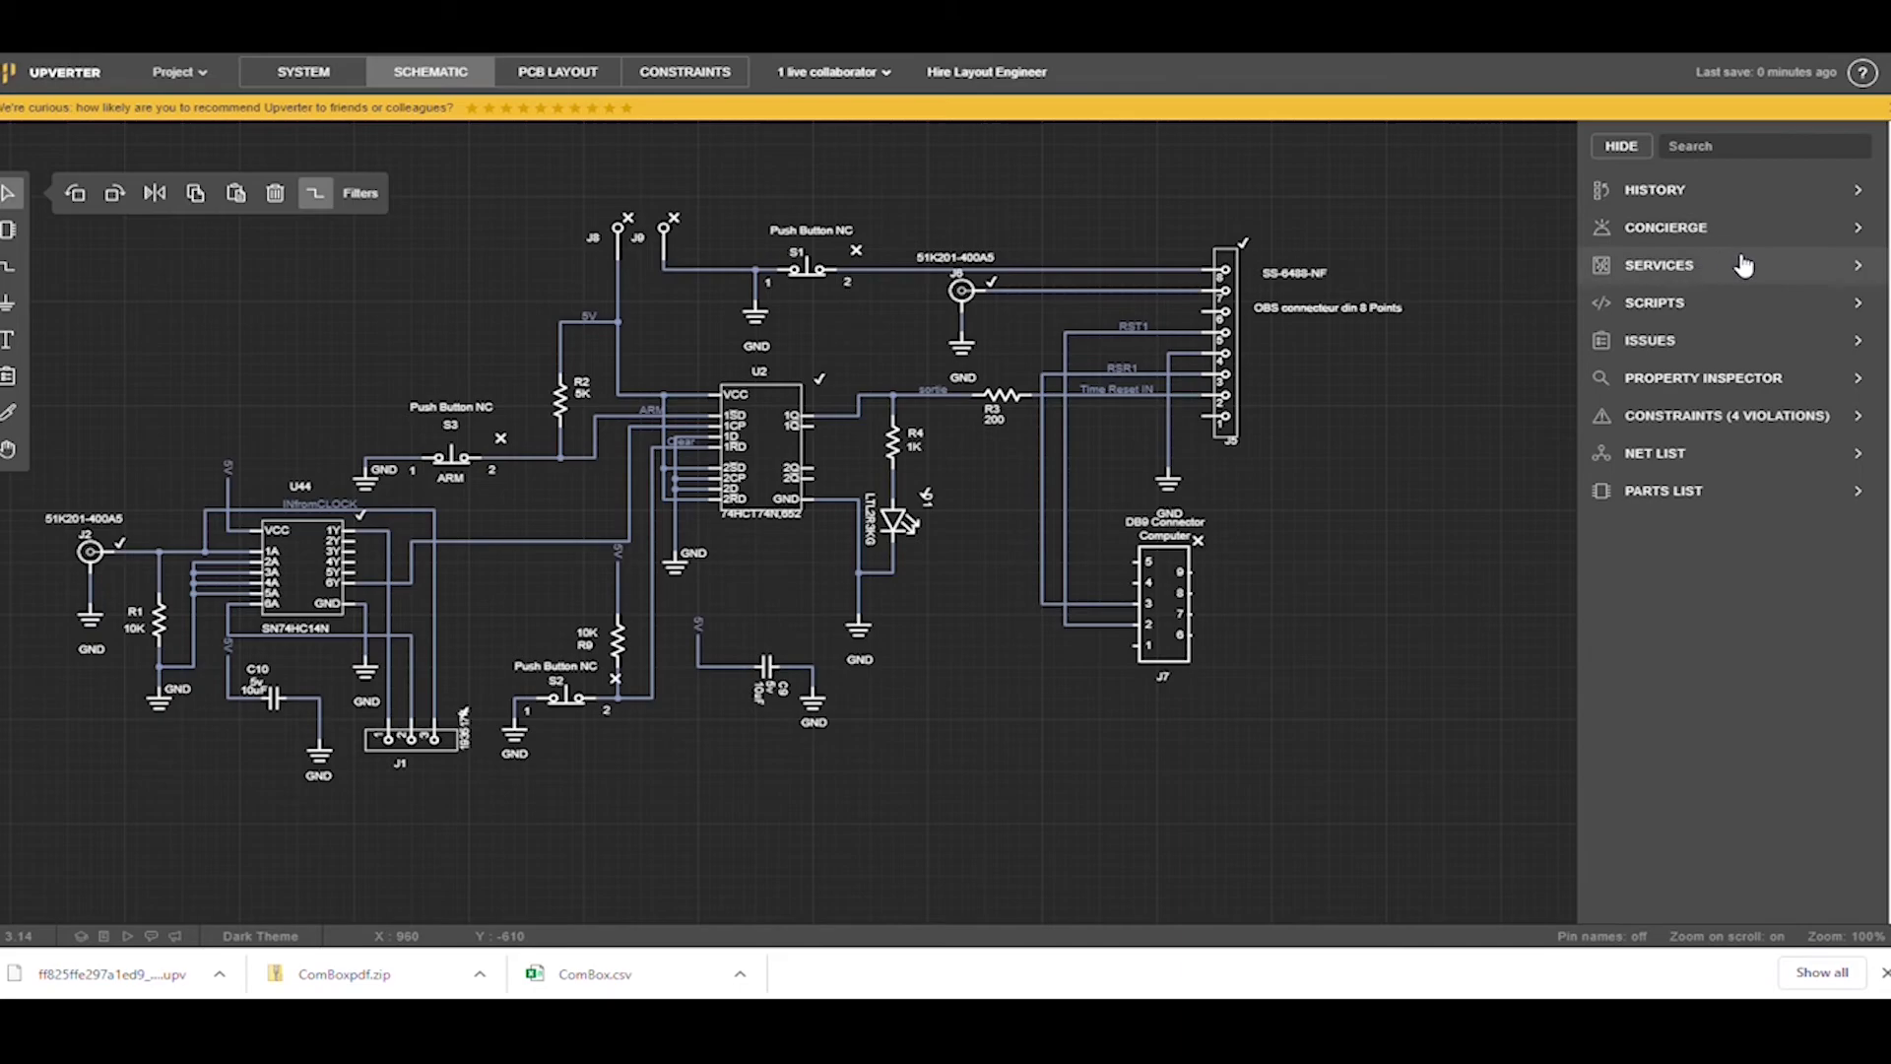
- Start a Layout My Board service order from the Services section
{"action": "left_click", "coordinate": [1758, 271]}
{"action": "left_click", "coordinate": [1662, 306]}
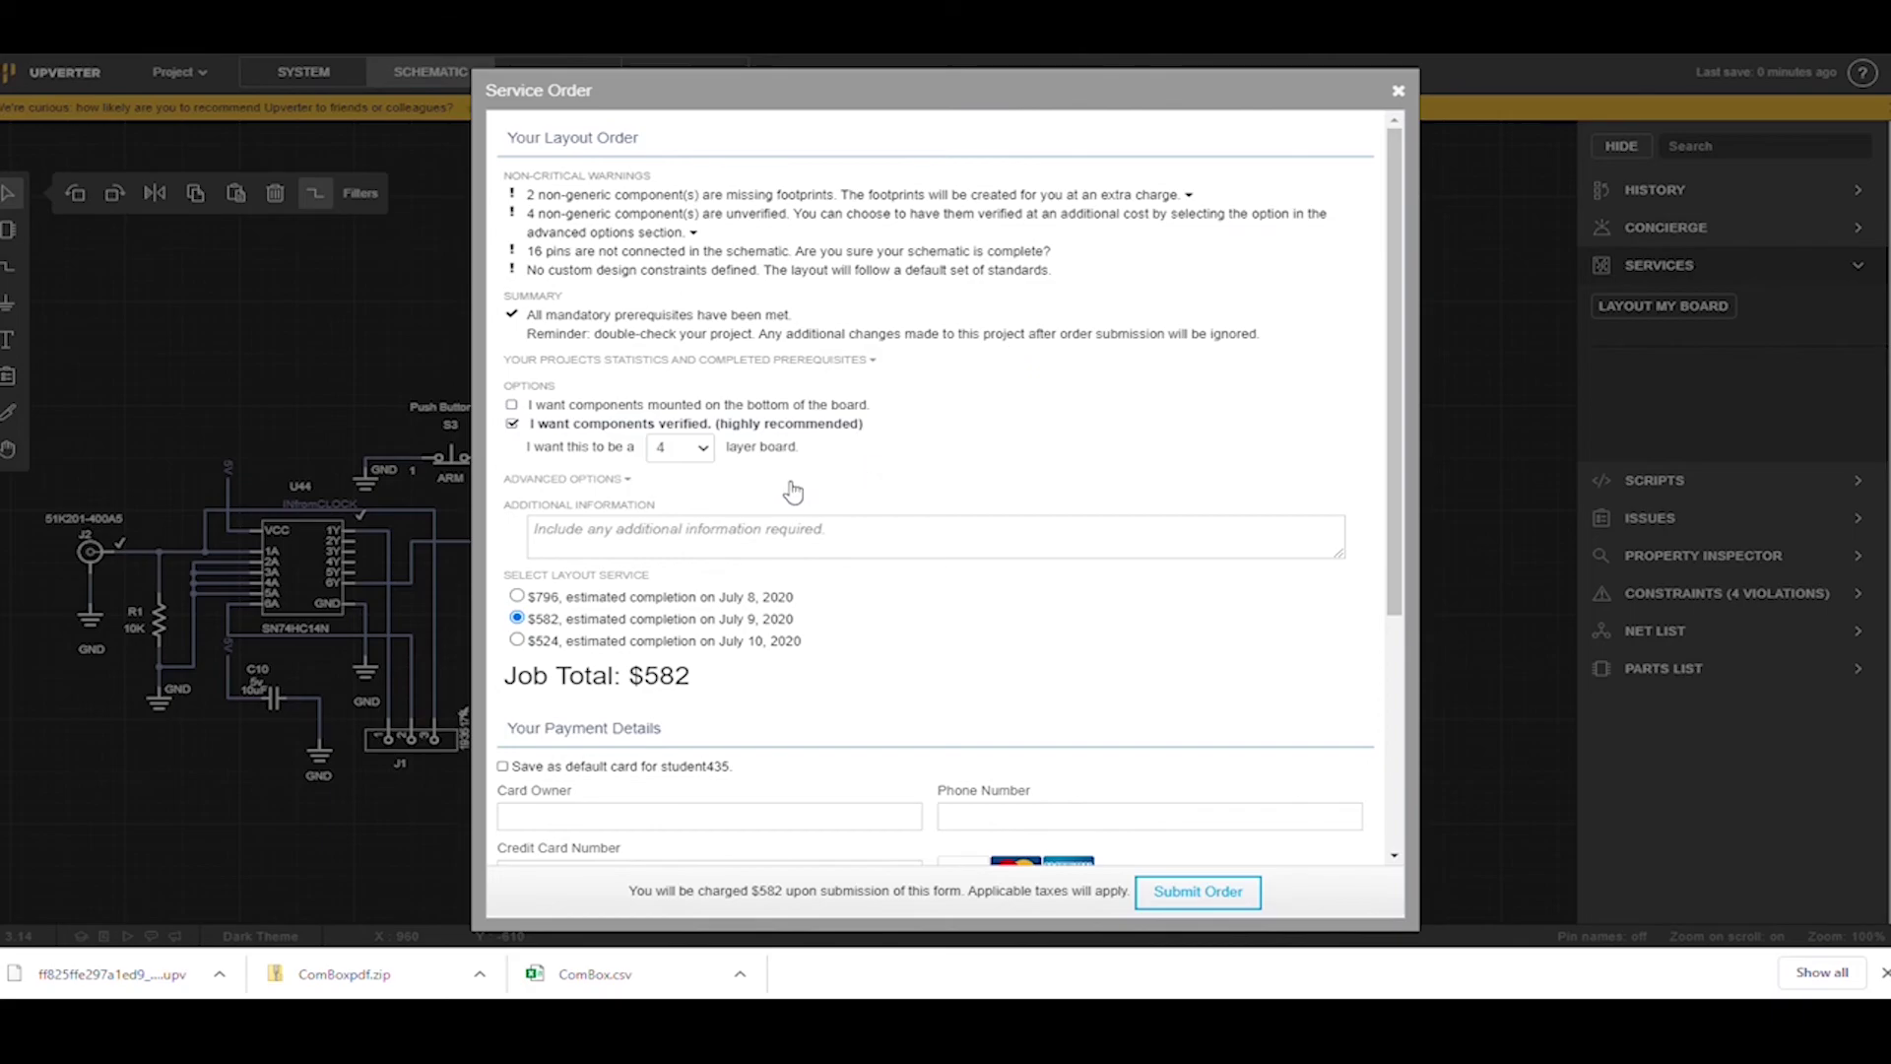
{"action": "left_click_drag", "start_coordinate": [1396, 401], "coordinate": [1420, 629]}
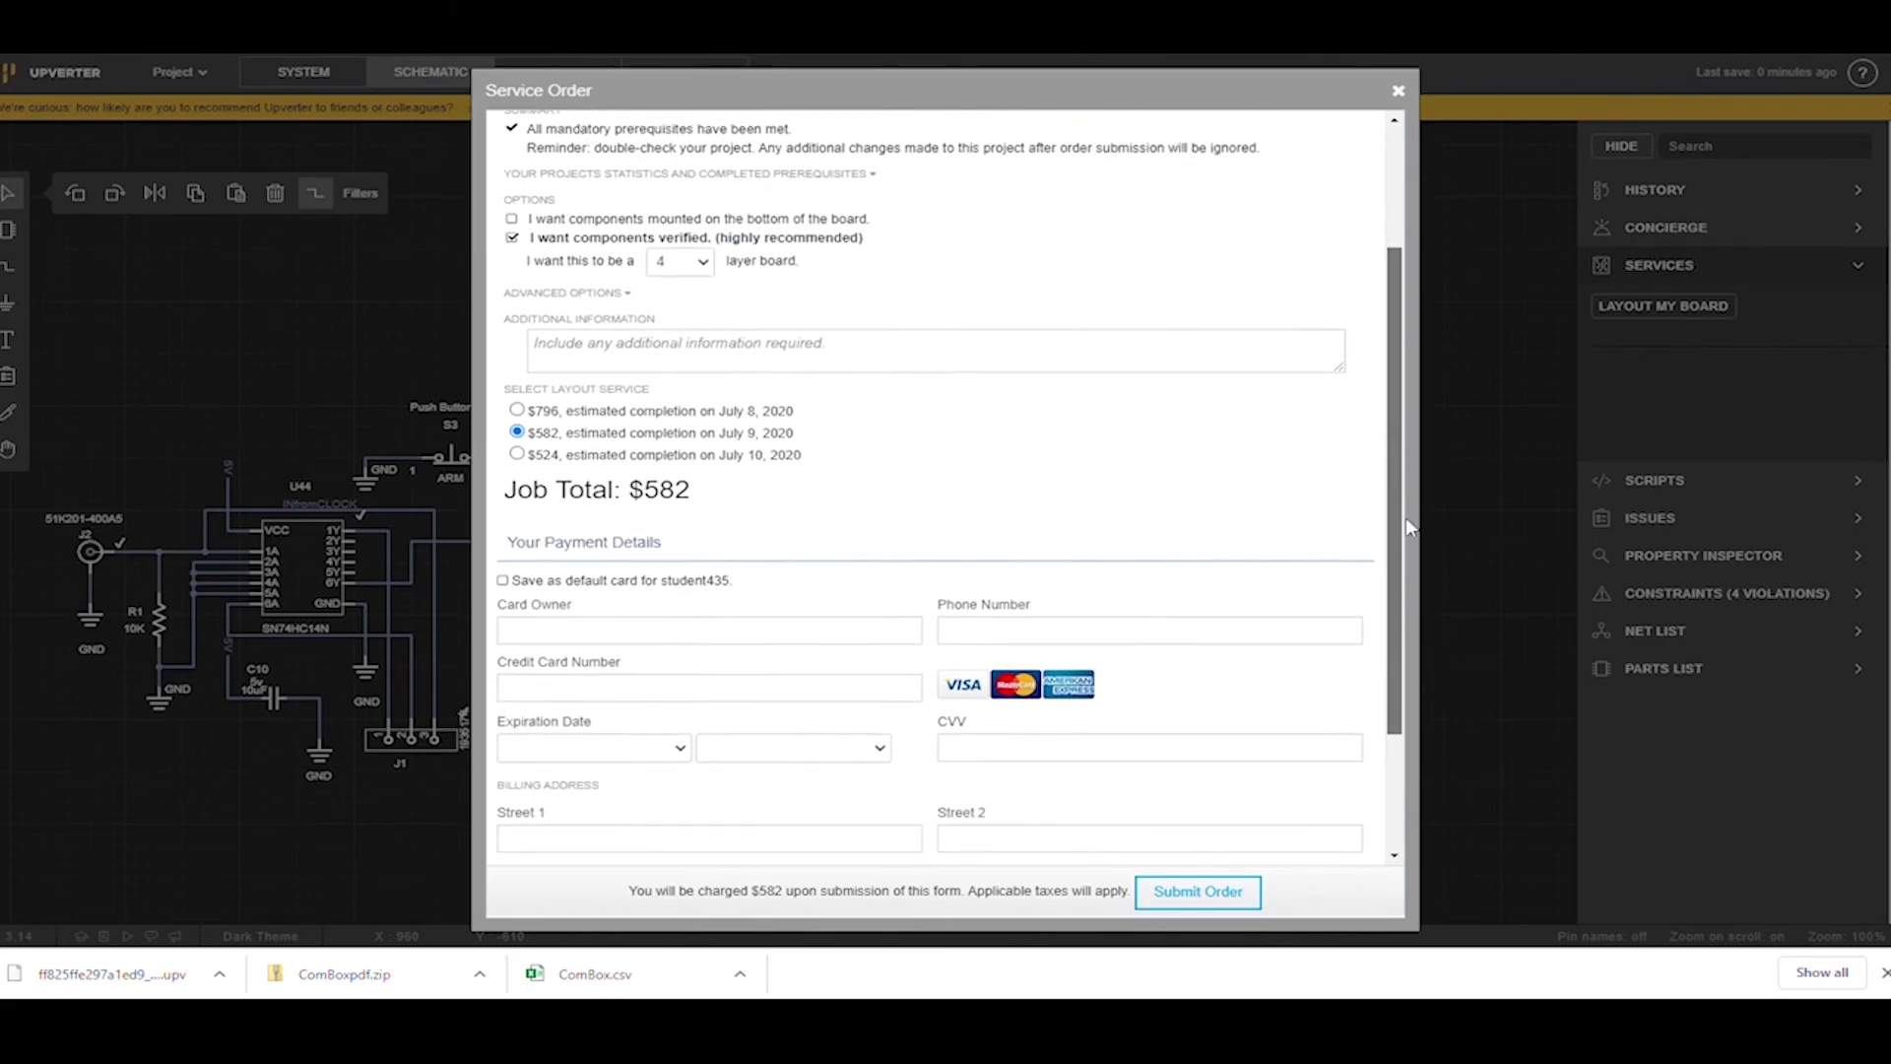